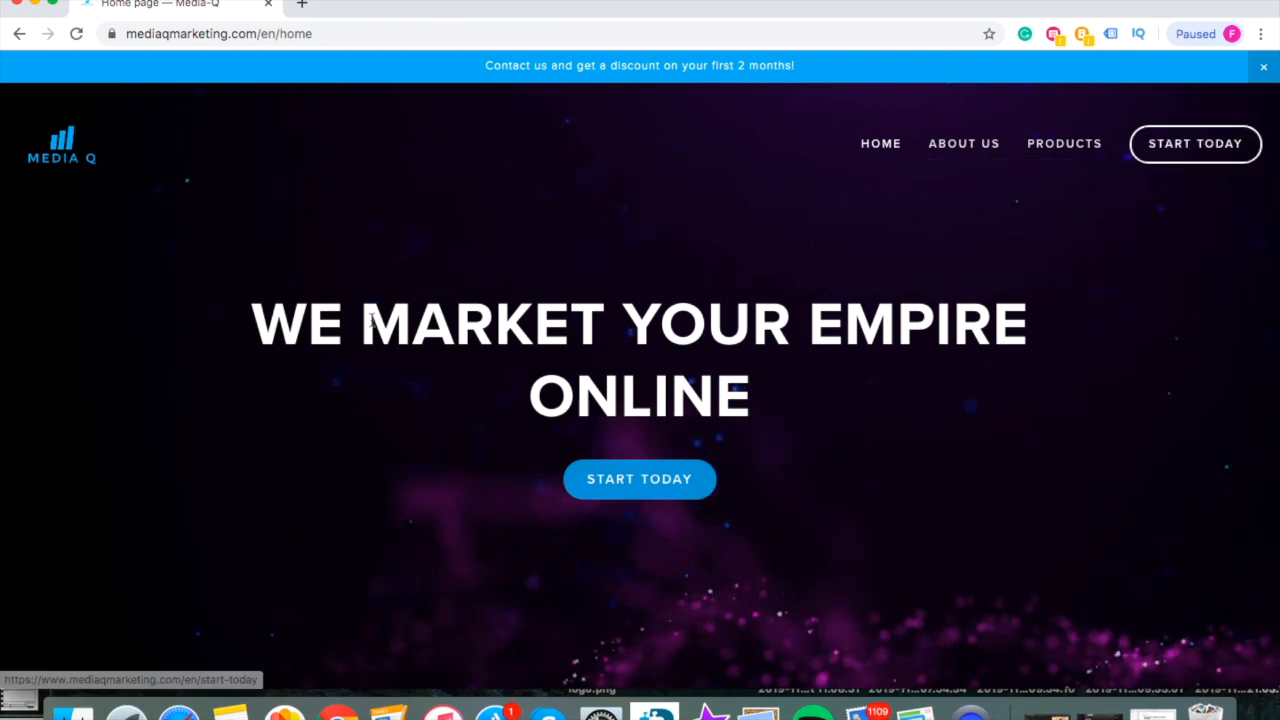
Step: View the Swedish version of the Media Q site from its language selection page, and return to that page
{"action": "left_click", "coordinate": [21, 36]}
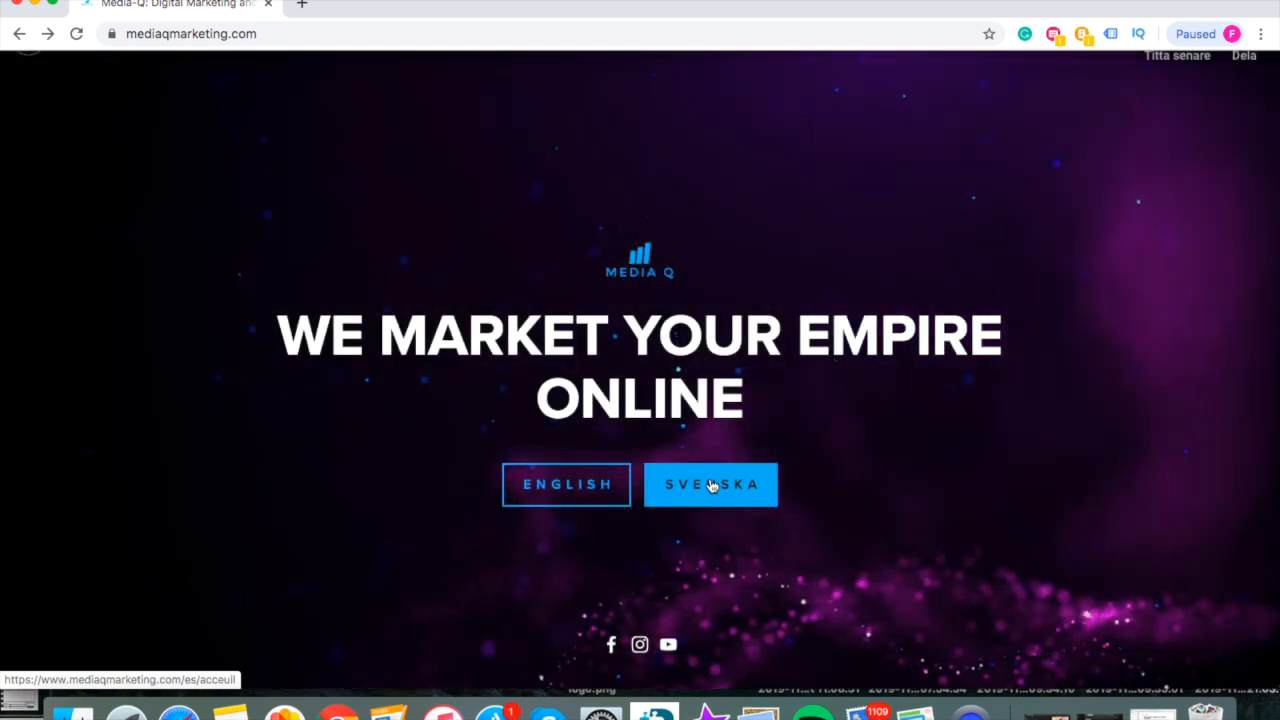
{"action": "left_click", "coordinate": [711, 486]}
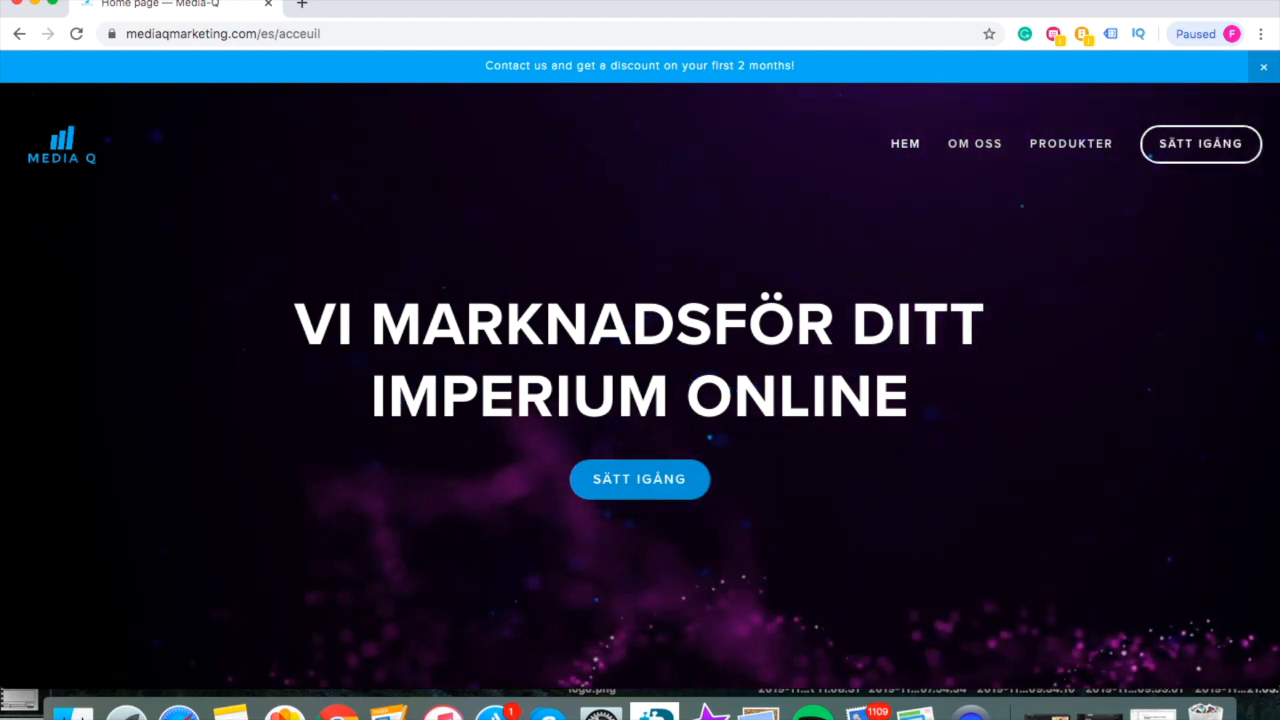
{"action": "left_click", "coordinate": [20, 34]}
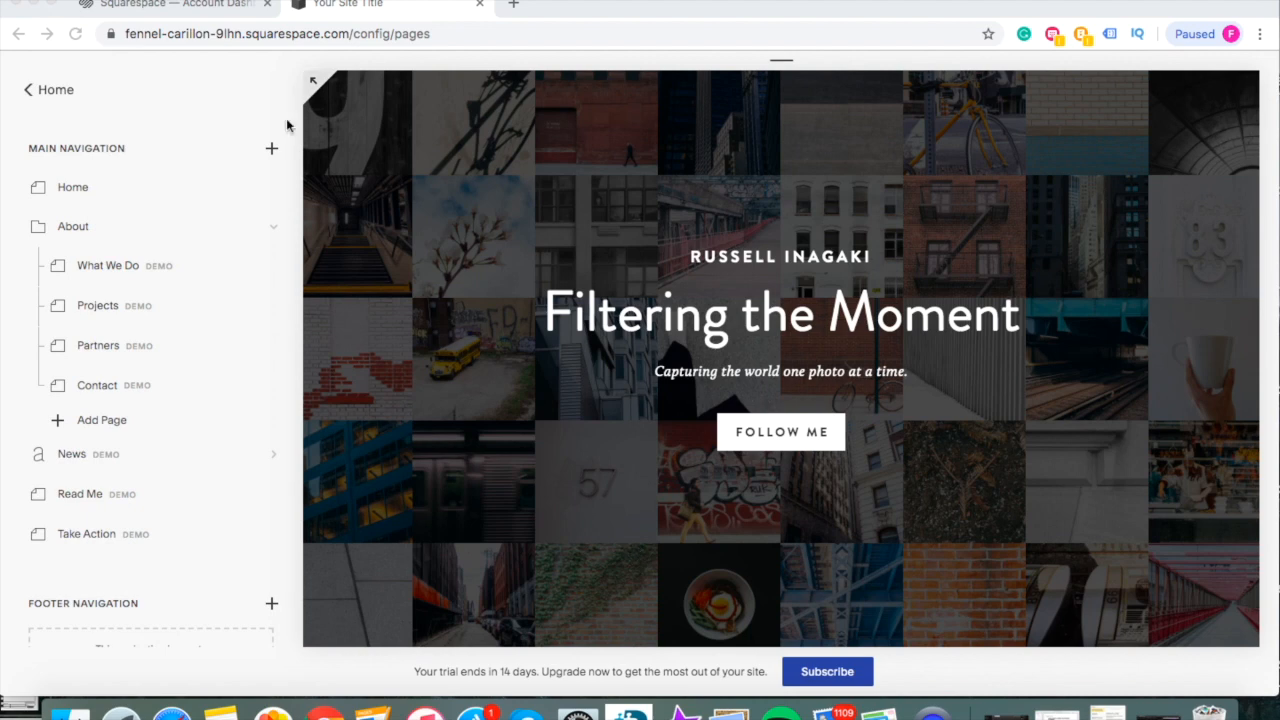
Step: Duplicate the Home page from its page settings and accept the default name for the copy
{"action": "mouse_move", "coordinate": [166, 200]}
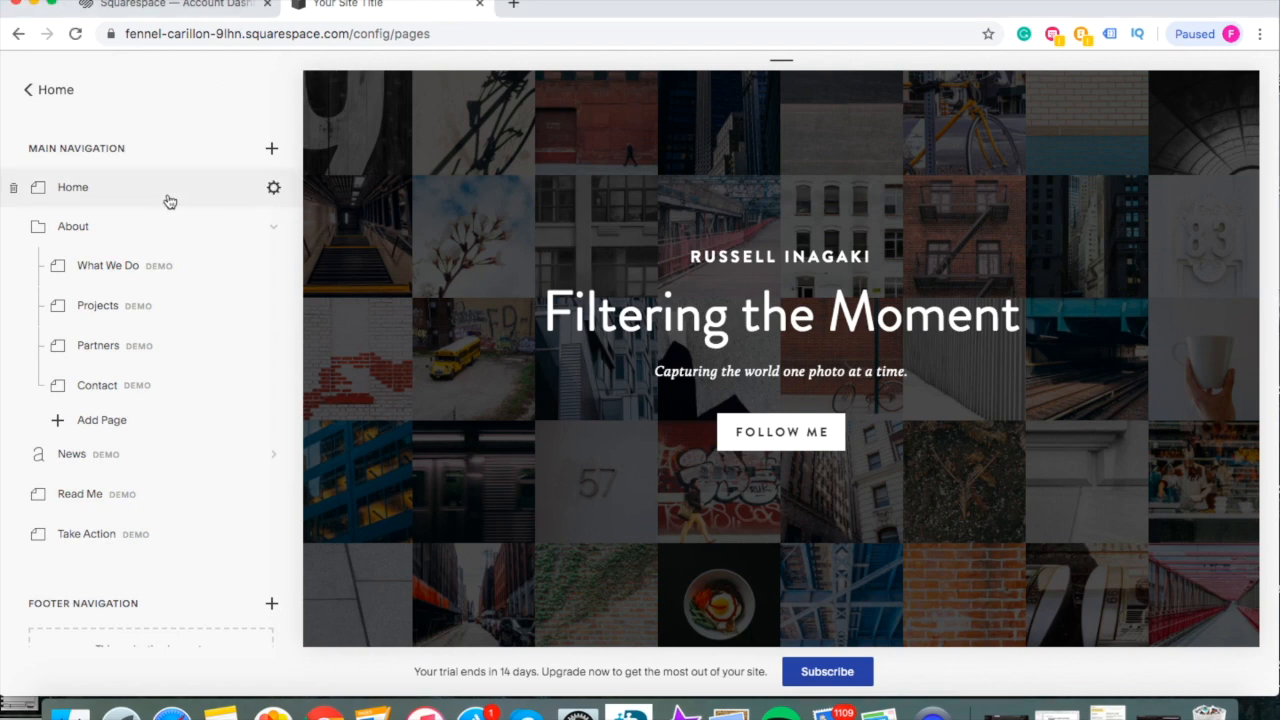
{"action": "left_click", "coordinate": [274, 189]}
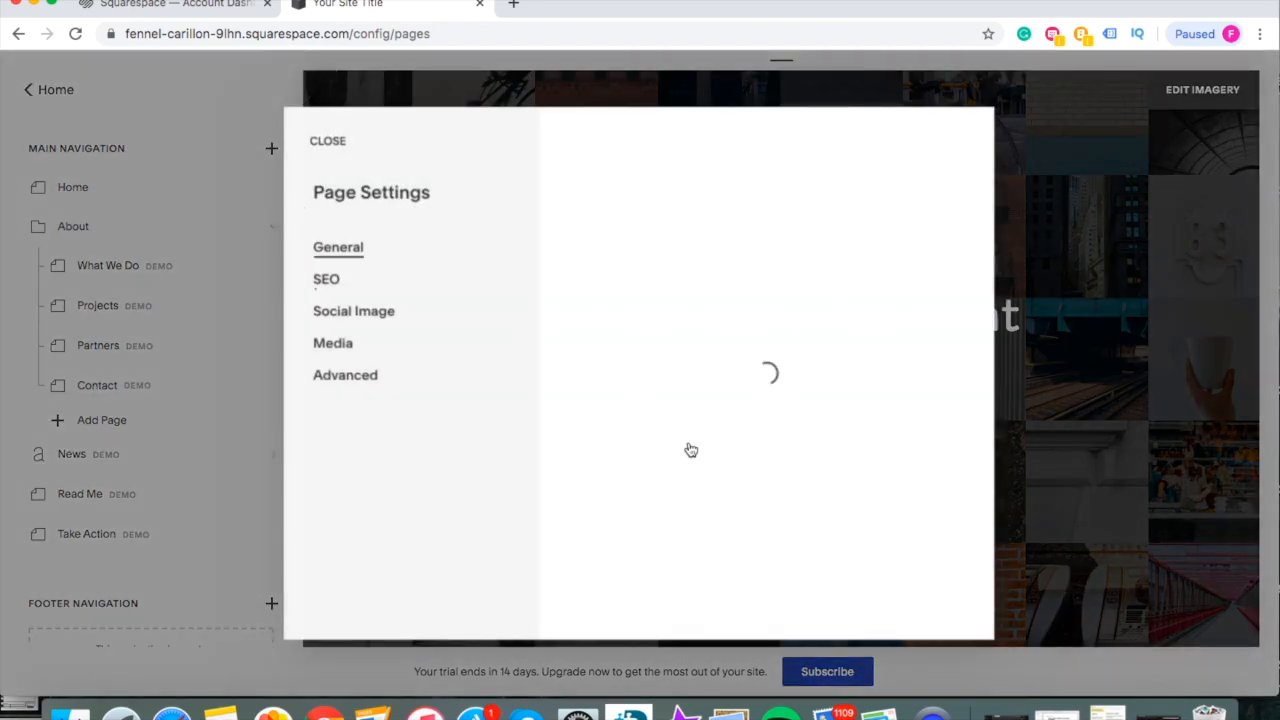
{"action": "scroll", "coordinate": [688, 442], "scroll_direction": "down", "scroll_amount": 5}
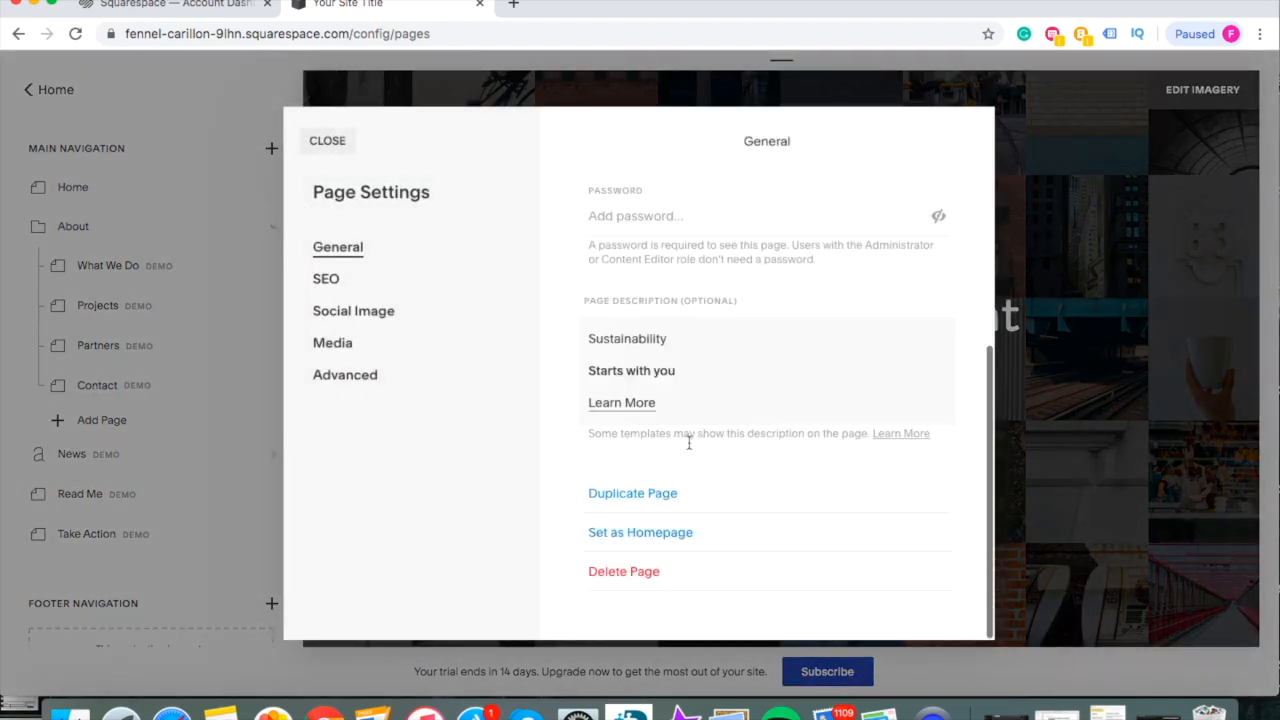
{"action": "left_click", "coordinate": [638, 494]}
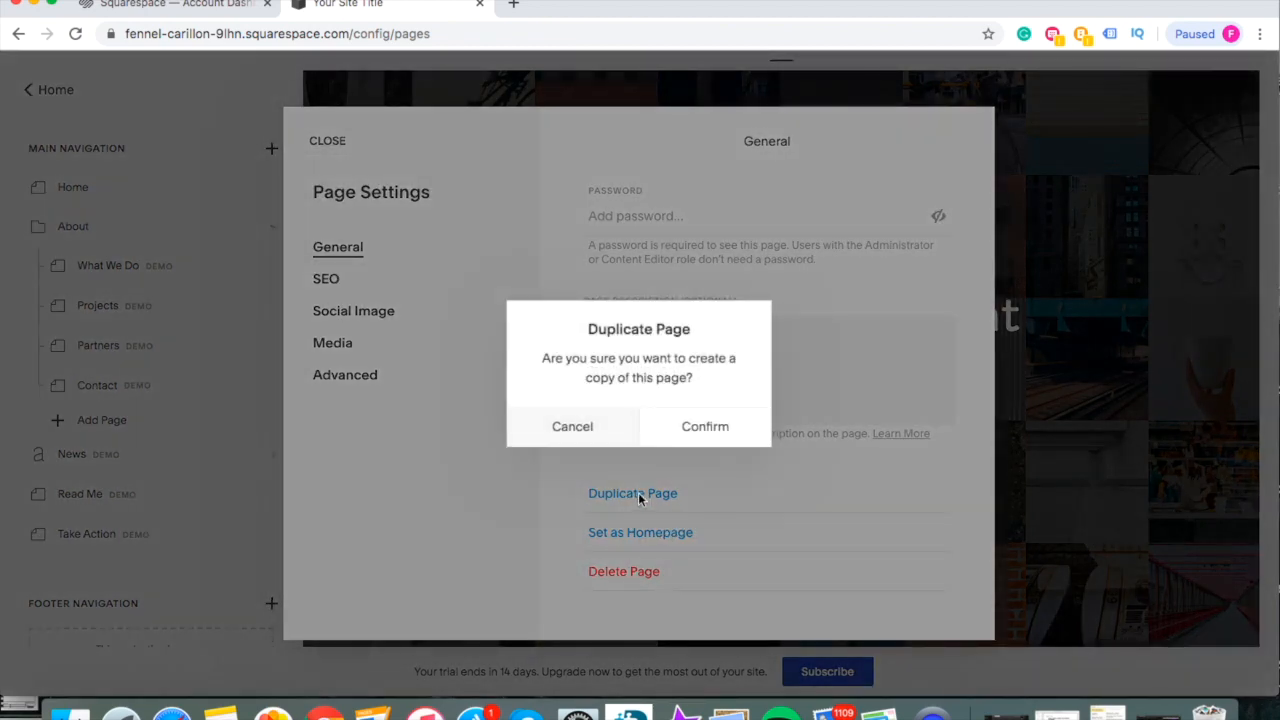
{"action": "left_click", "coordinate": [680, 434]}
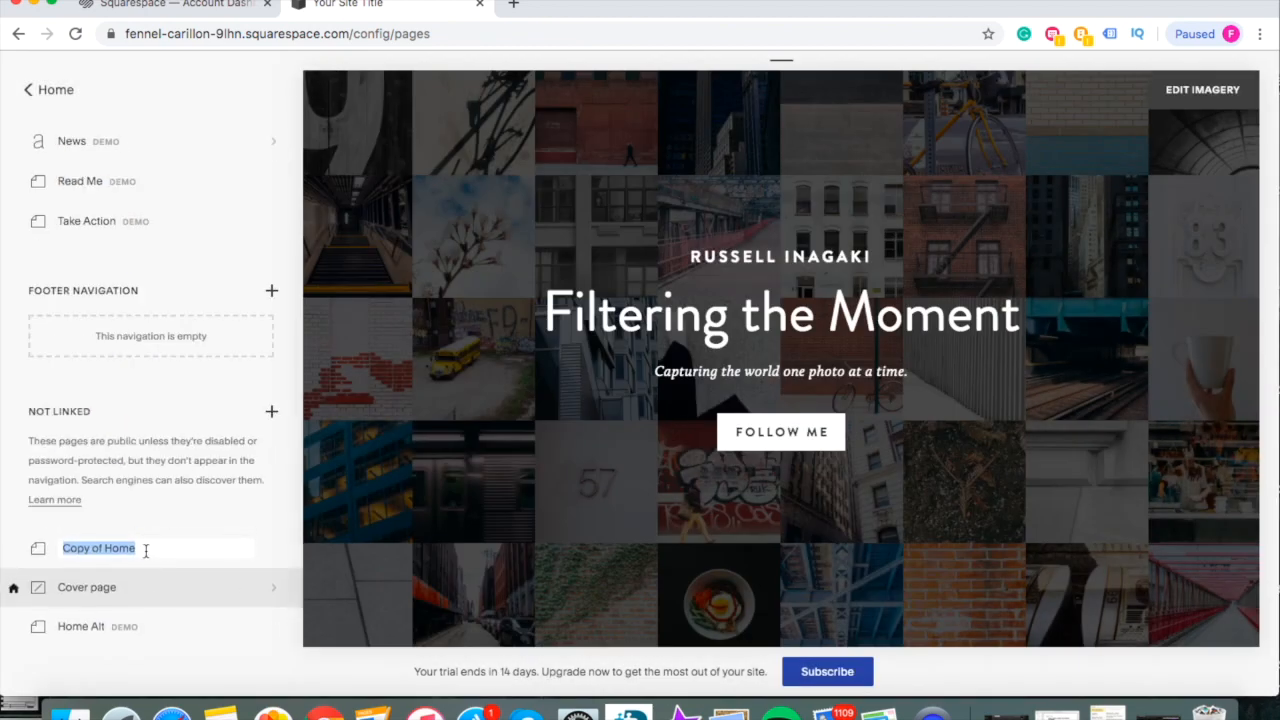
{"action": "left_click", "coordinate": [145, 549]}
{"action": "left_click_drag", "start_coordinate": [145, 549], "coordinate": [55, 549]}
{"action": "key", "text": "Return"}
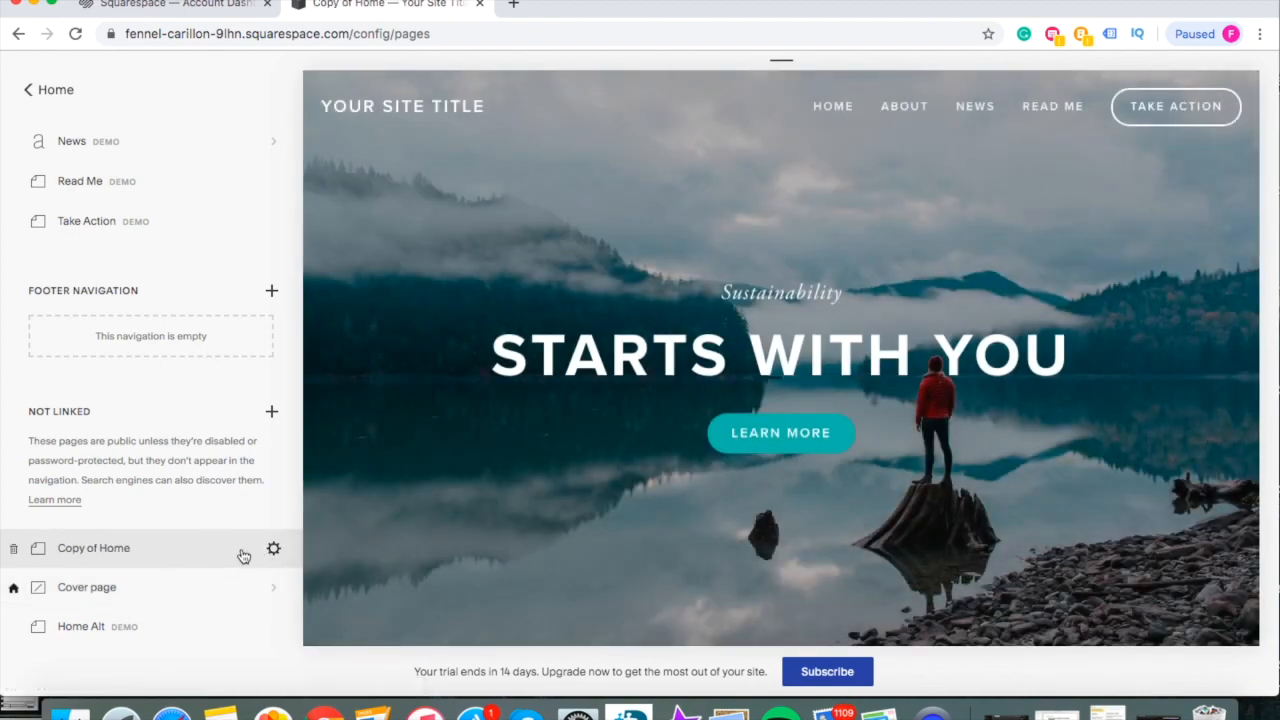
Step: Set the copied page's navigation title to Hem, insert es/ at the start of its URL slug, and save
{"action": "left_click", "coordinate": [266, 552]}
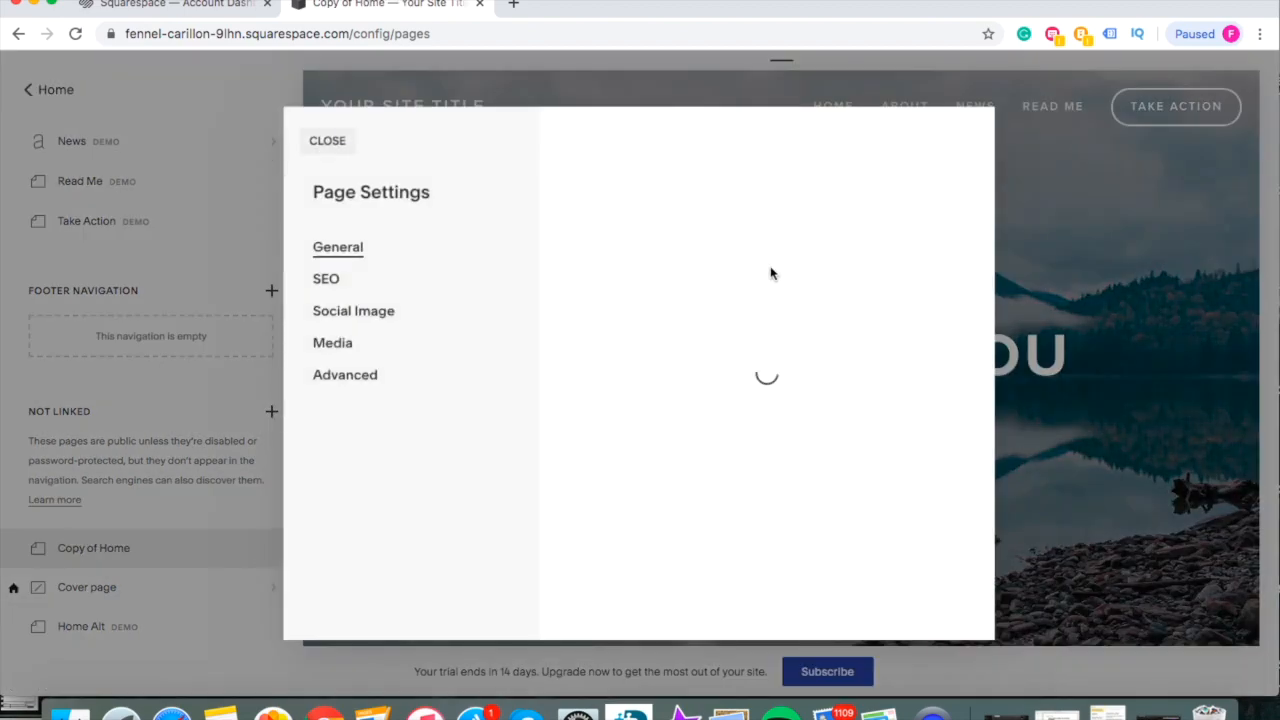
{"action": "left_click_drag", "start_coordinate": [694, 357], "coordinate": [590, 352]}
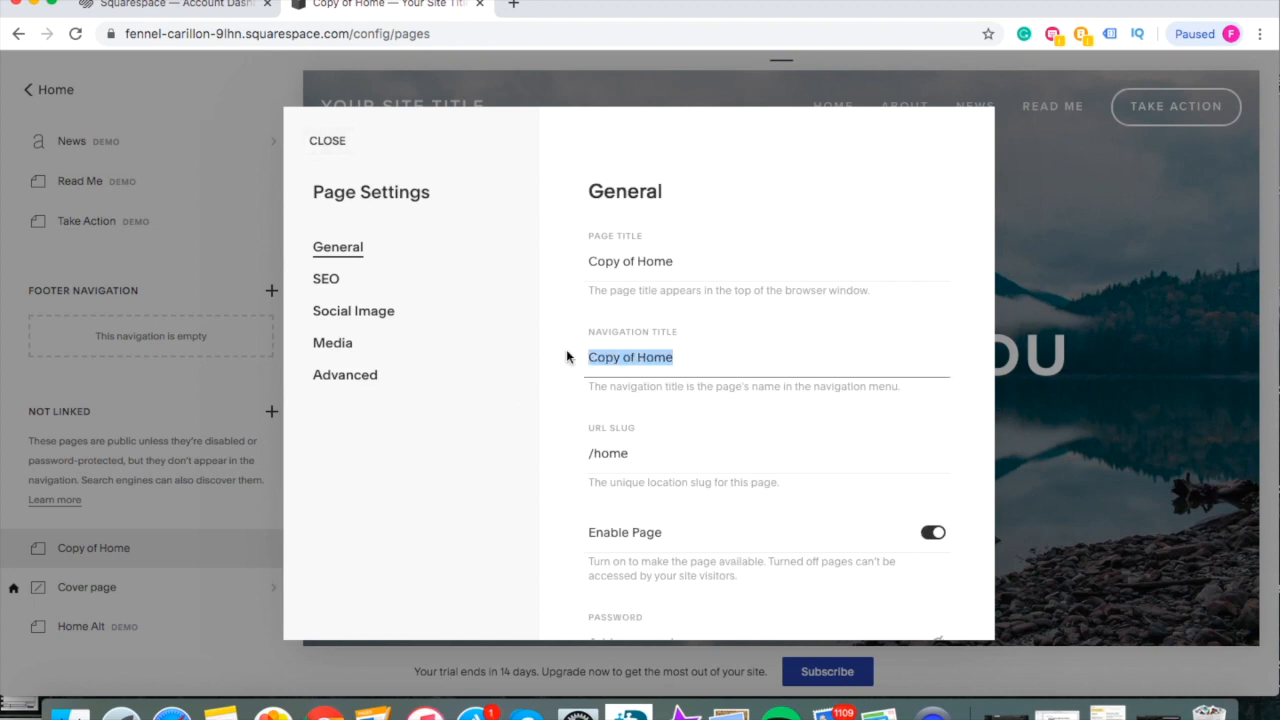
{"action": "type", "text": "Hem"}
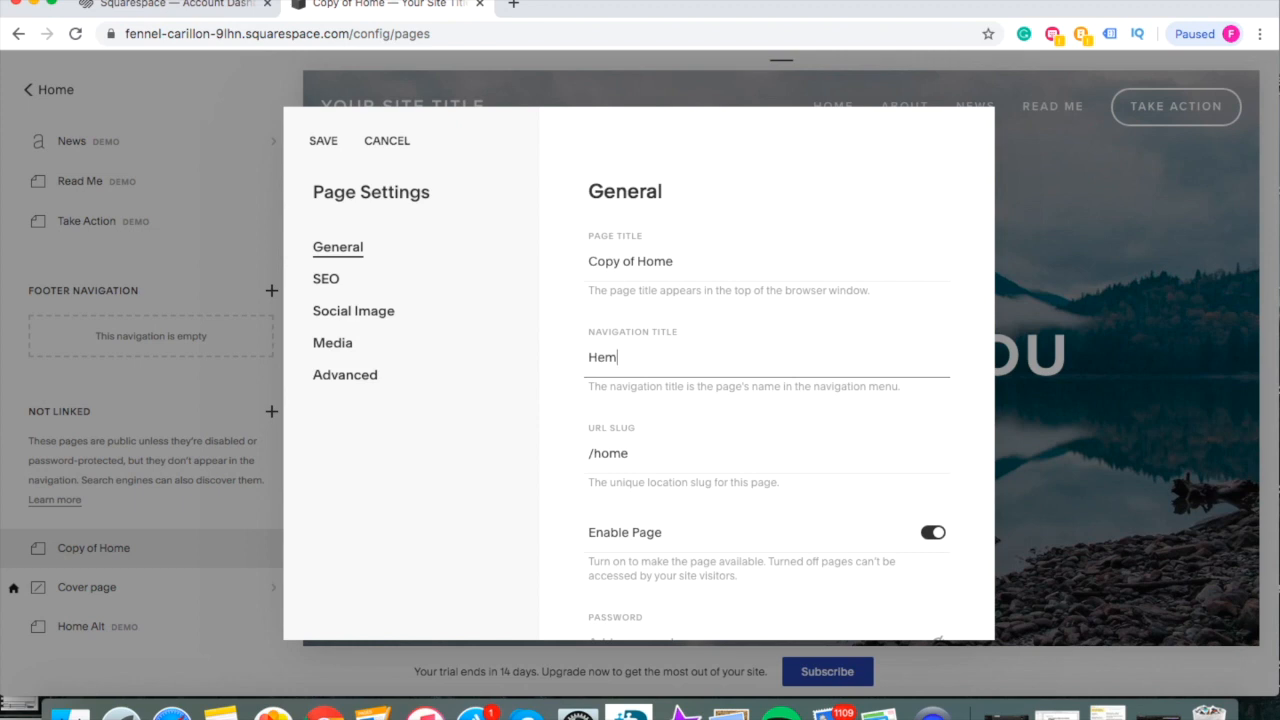
{"action": "left_click", "coordinate": [592, 454]}
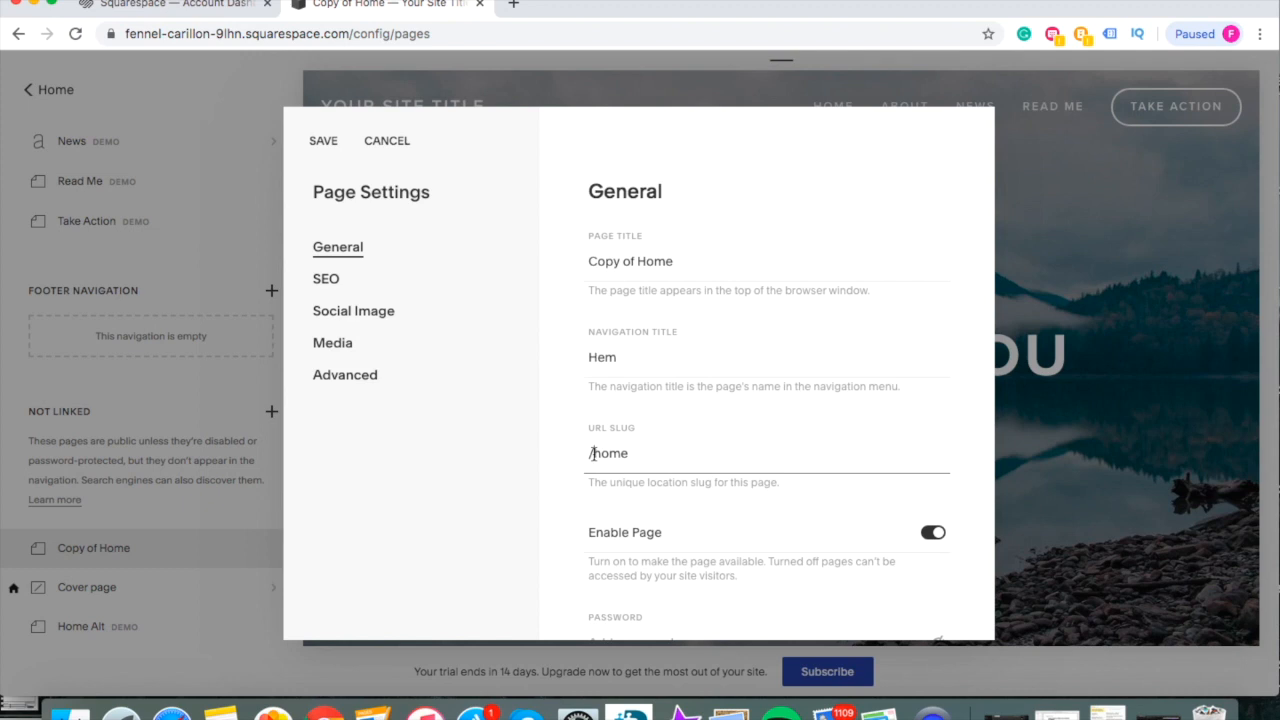
{"action": "type", "text": "es/"}
{"action": "left_click_drag", "start_coordinate": [657, 454], "coordinate": [593, 456]}
{"action": "left_click", "coordinate": [326, 138]}
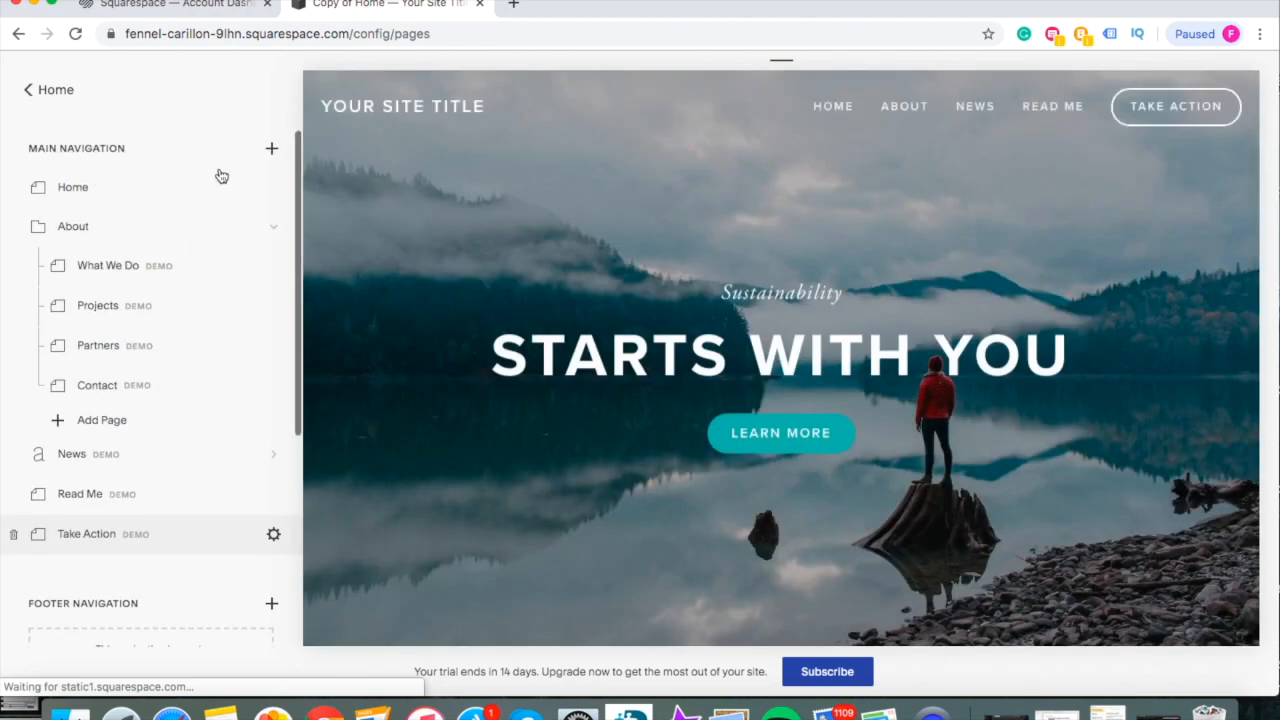
Step: Check the URL slug in the original Home page's settings and look over the unlinked pages
{"action": "left_click", "coordinate": [271, 190]}
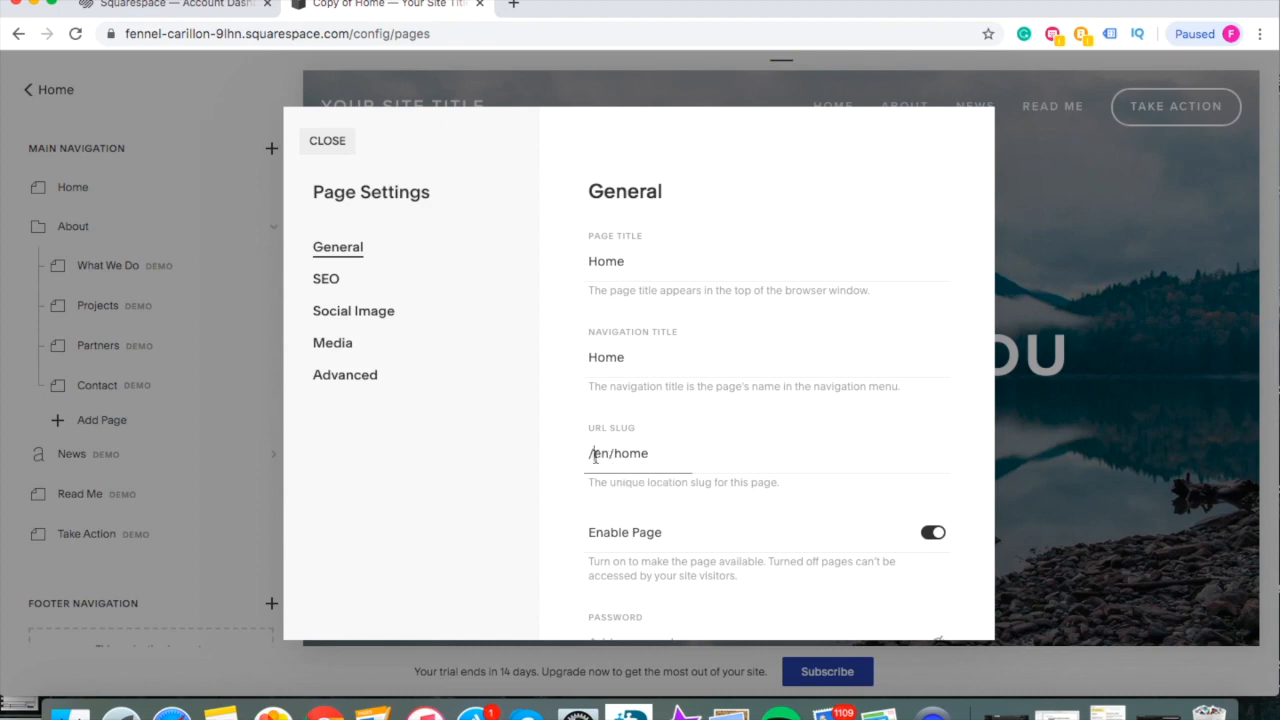
{"action": "left_click_drag", "start_coordinate": [594, 452], "coordinate": [674, 452]}
{"action": "left_click", "coordinate": [326, 140]}
{"action": "scroll", "coordinate": [131, 400], "scroll_direction": "down", "scroll_amount": 5}
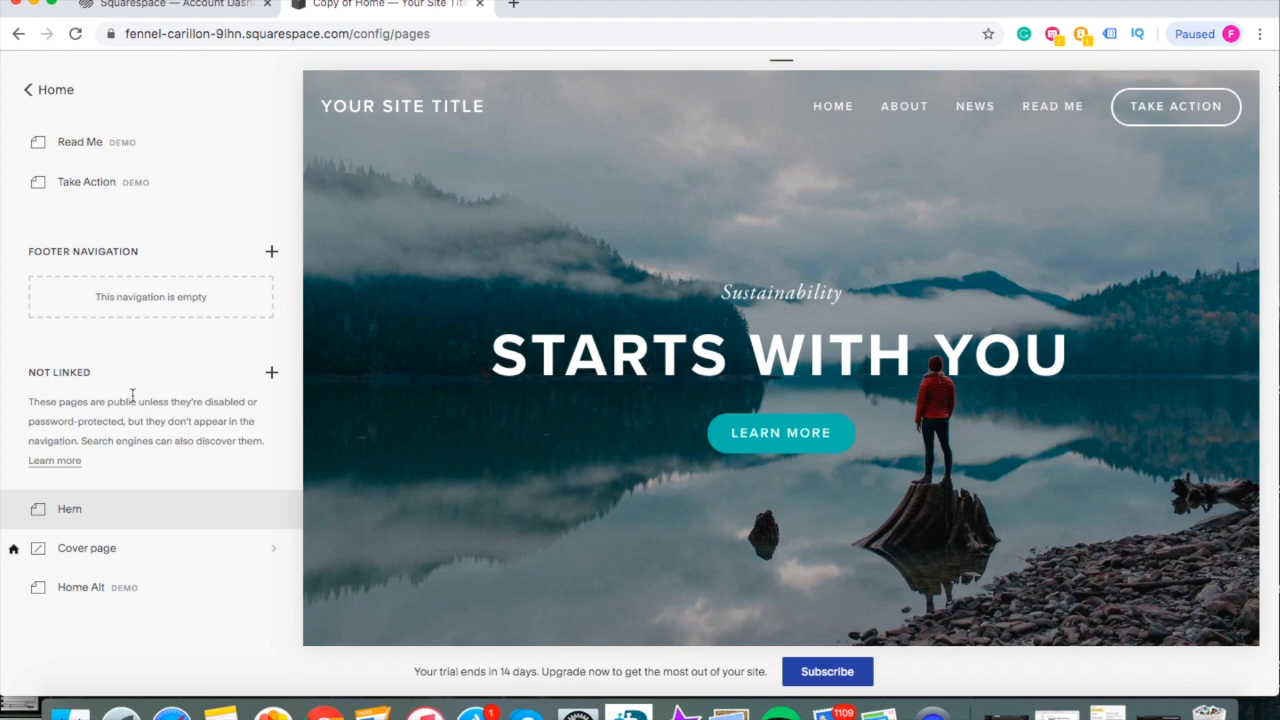
{"action": "scroll", "coordinate": [114, 234], "scroll_direction": "up", "scroll_amount": 5}
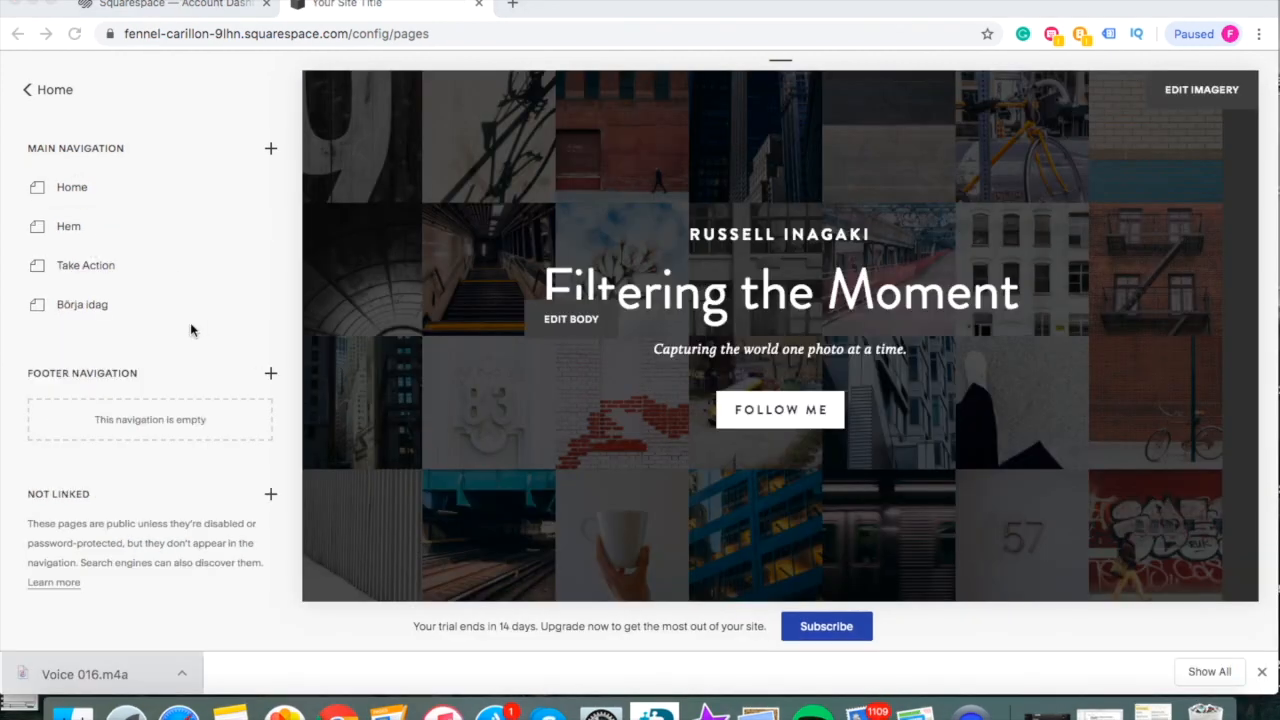
Step: Preview the Home page and the unlinked Cover page, and return to the page list
{"action": "left_click", "coordinate": [84, 195]}
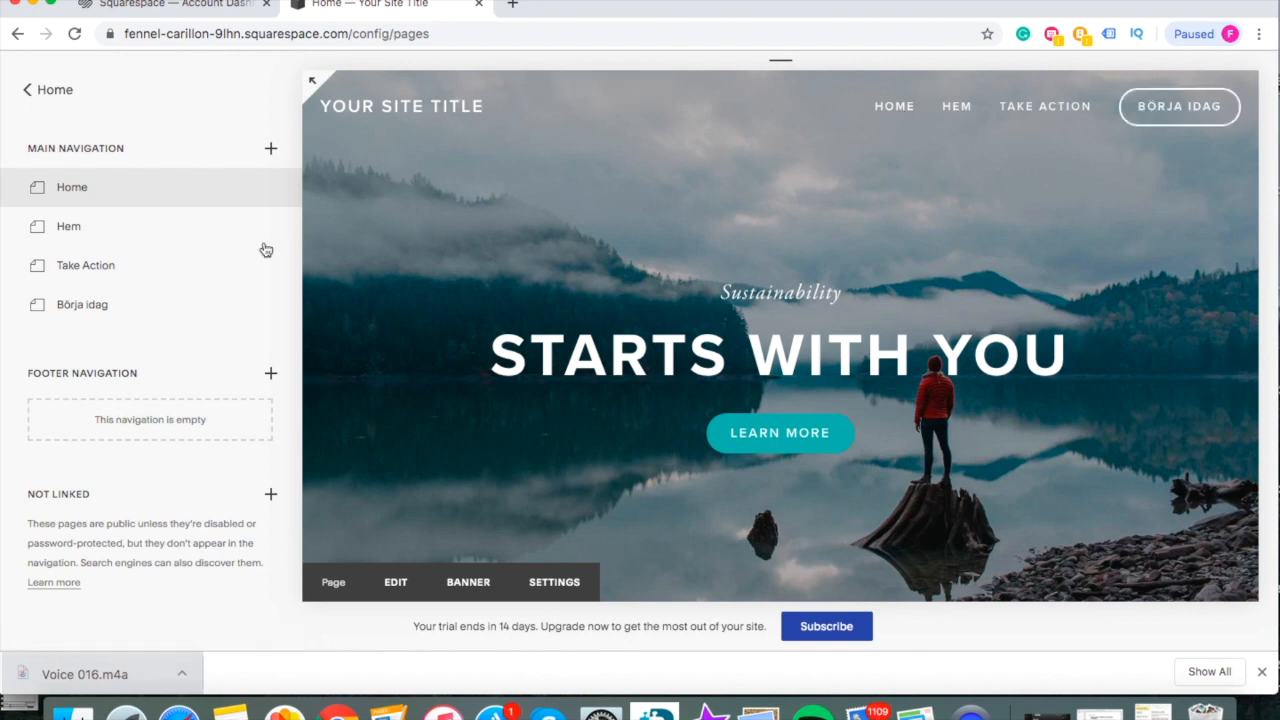
{"action": "scroll", "coordinate": [120, 295], "scroll_direction": "down", "scroll_amount": 3}
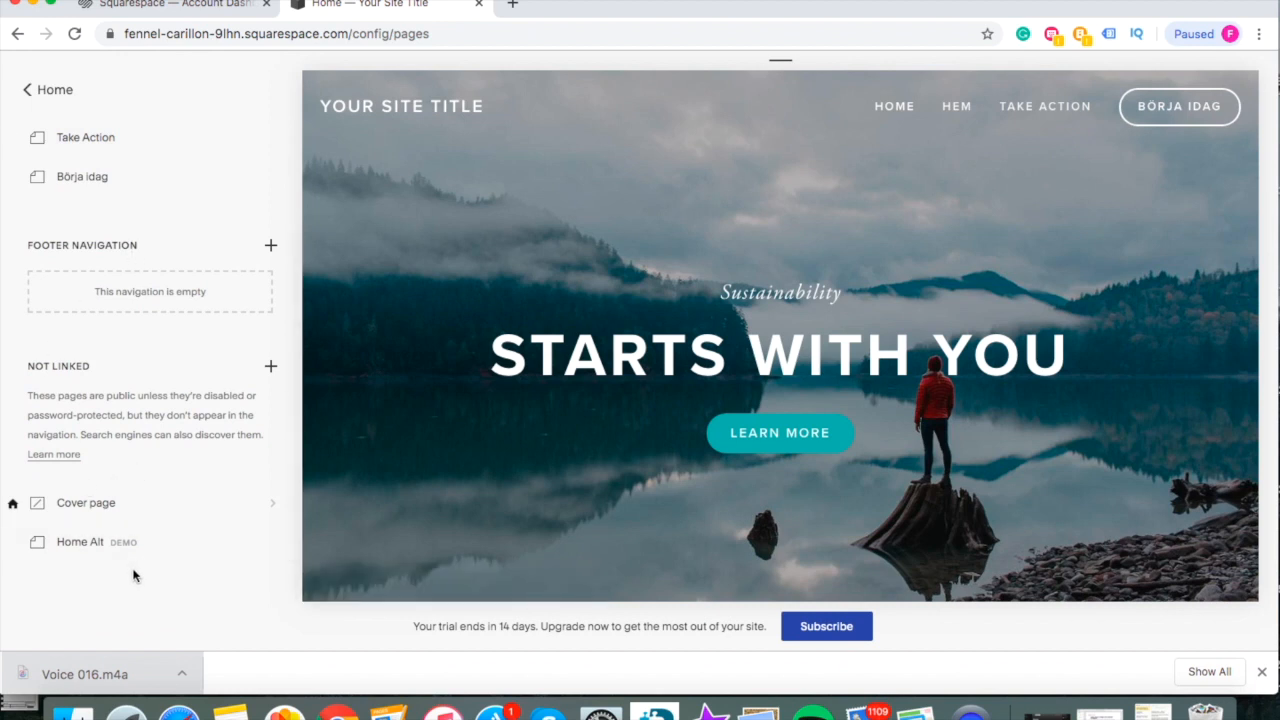
{"action": "left_click", "coordinate": [112, 514]}
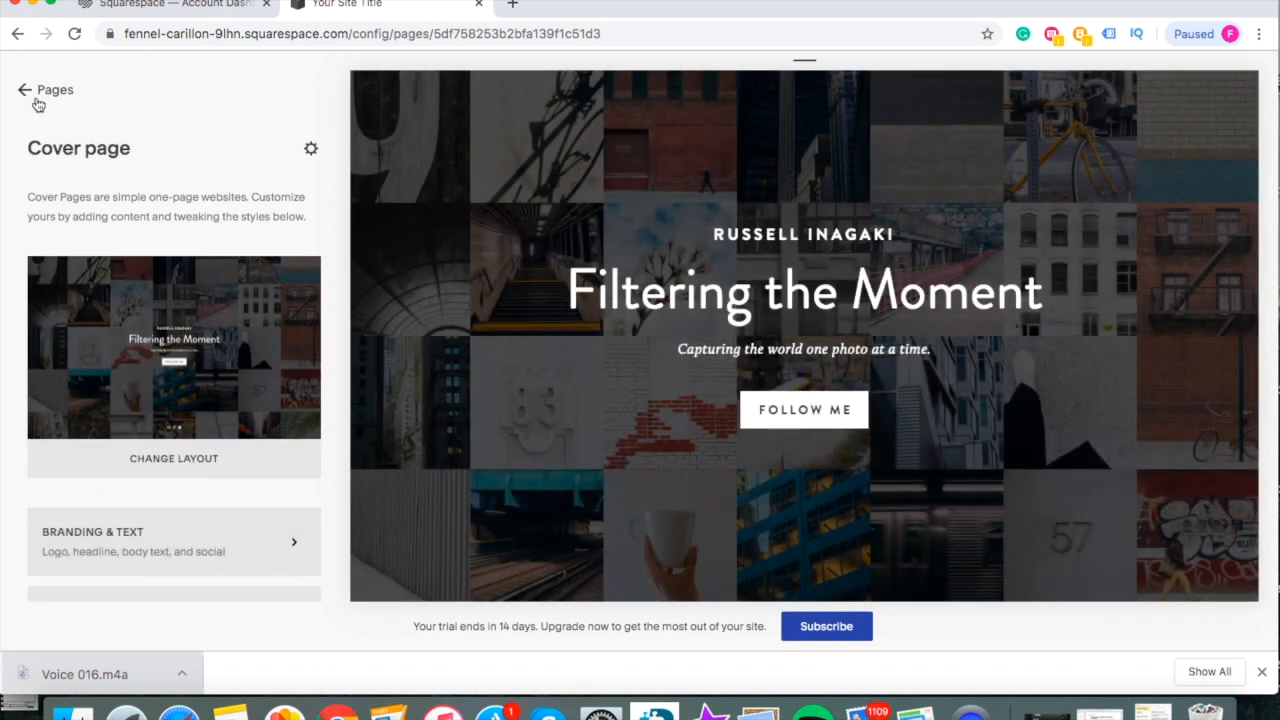
{"action": "left_click", "coordinate": [36, 97]}
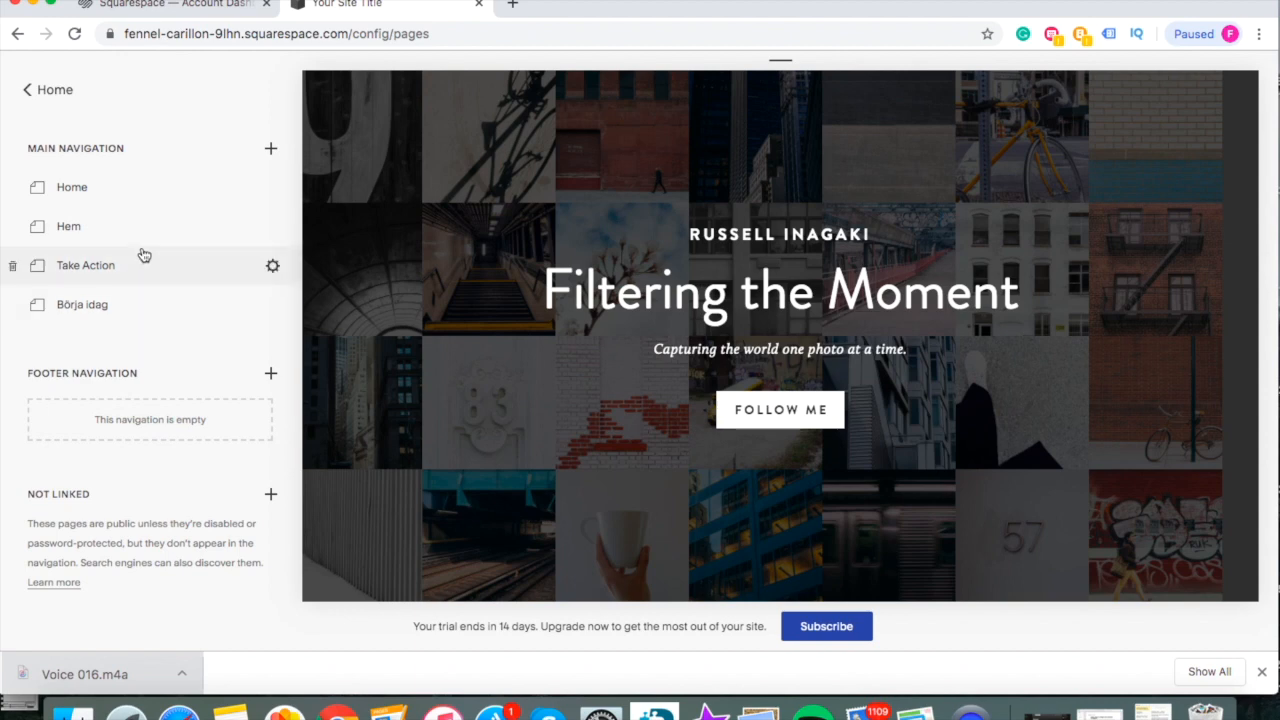
Step: Look up the Cover Page type among the options for creating a new main navigation page, without adding one
{"action": "left_click", "coordinate": [268, 150]}
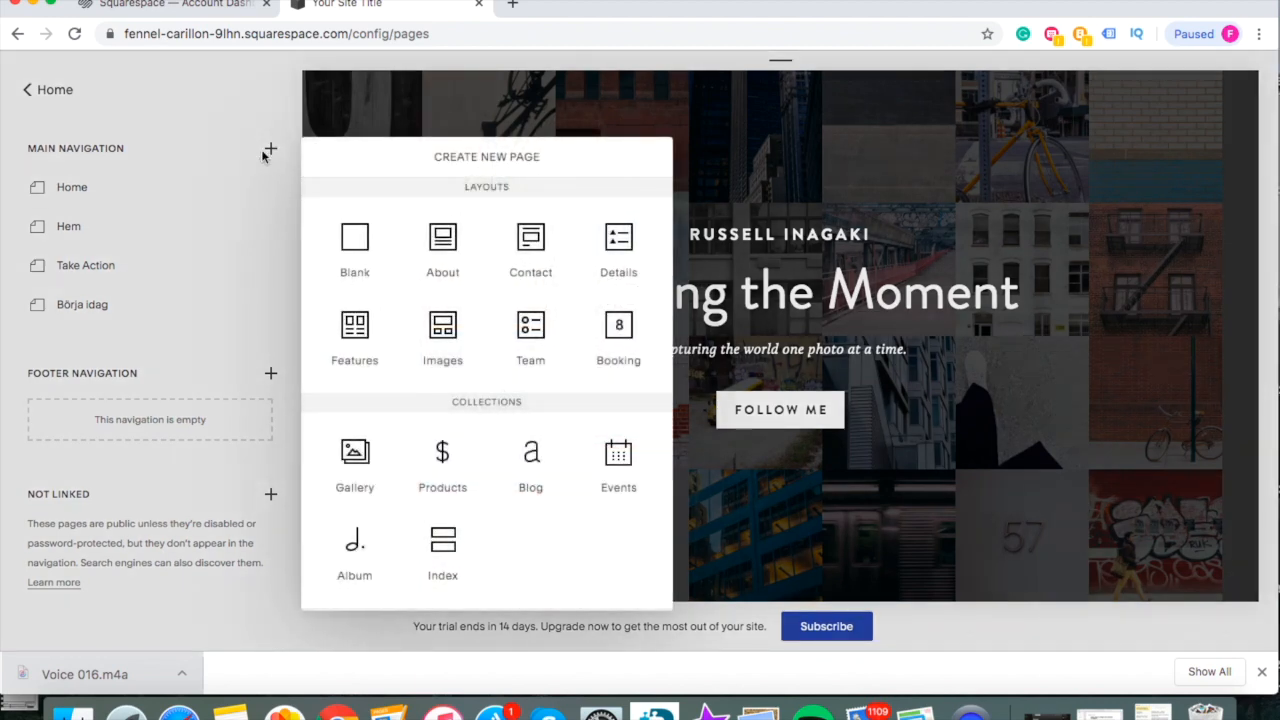
{"action": "scroll", "coordinate": [435, 439], "scroll_direction": "down", "scroll_amount": 3}
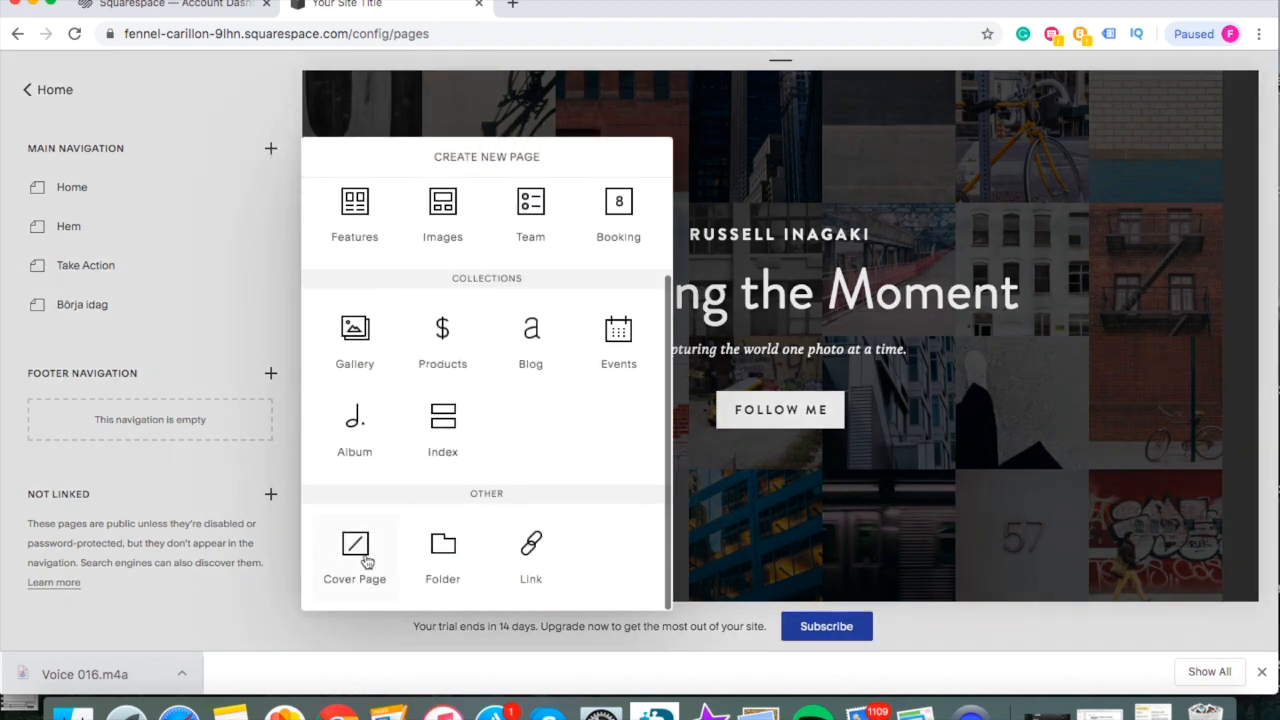
{"action": "left_click", "coordinate": [241, 92]}
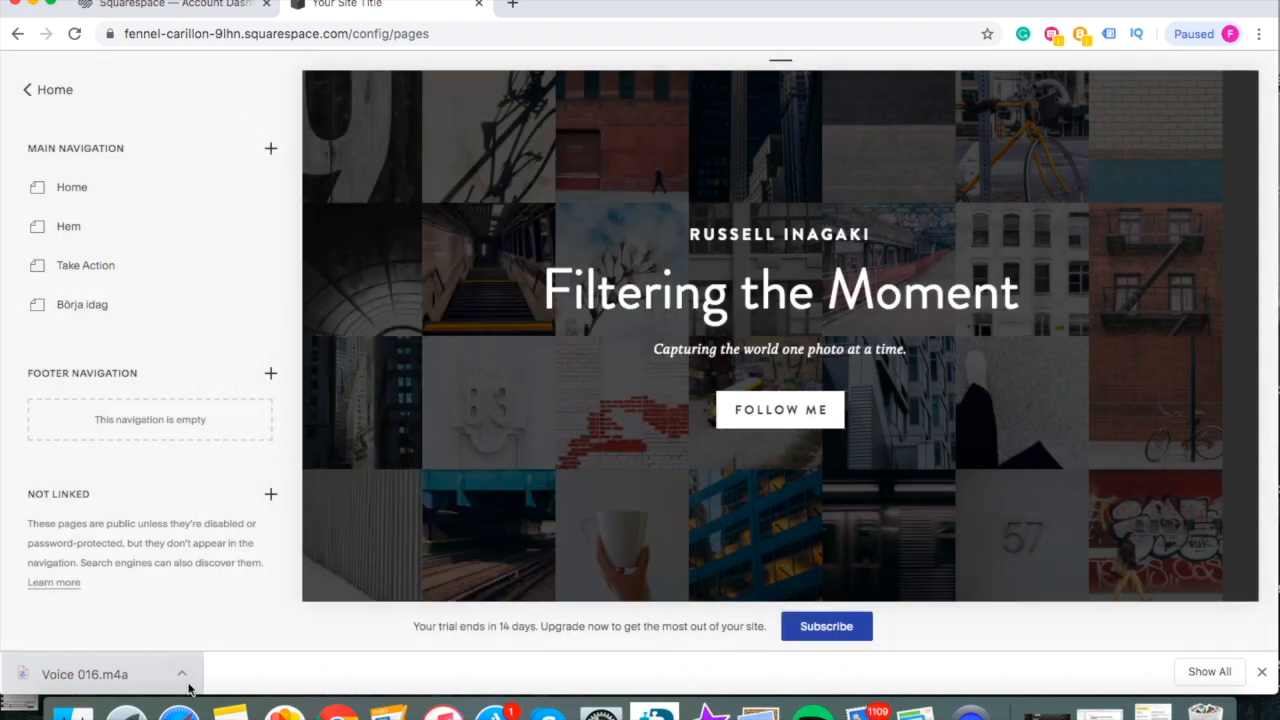
Step: Review the general settings of the existing Cover page and close them
{"action": "scroll", "coordinate": [126, 514], "scroll_direction": "down", "scroll_amount": 3}
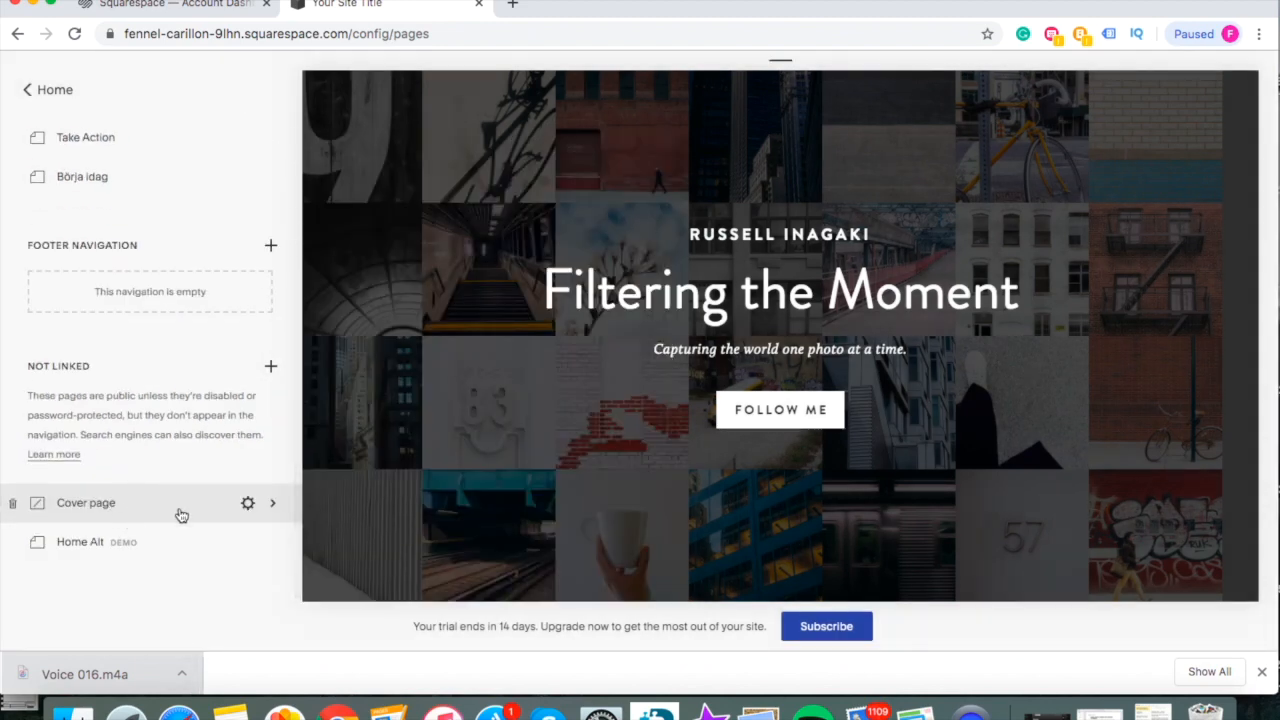
{"action": "left_click", "coordinate": [246, 503]}
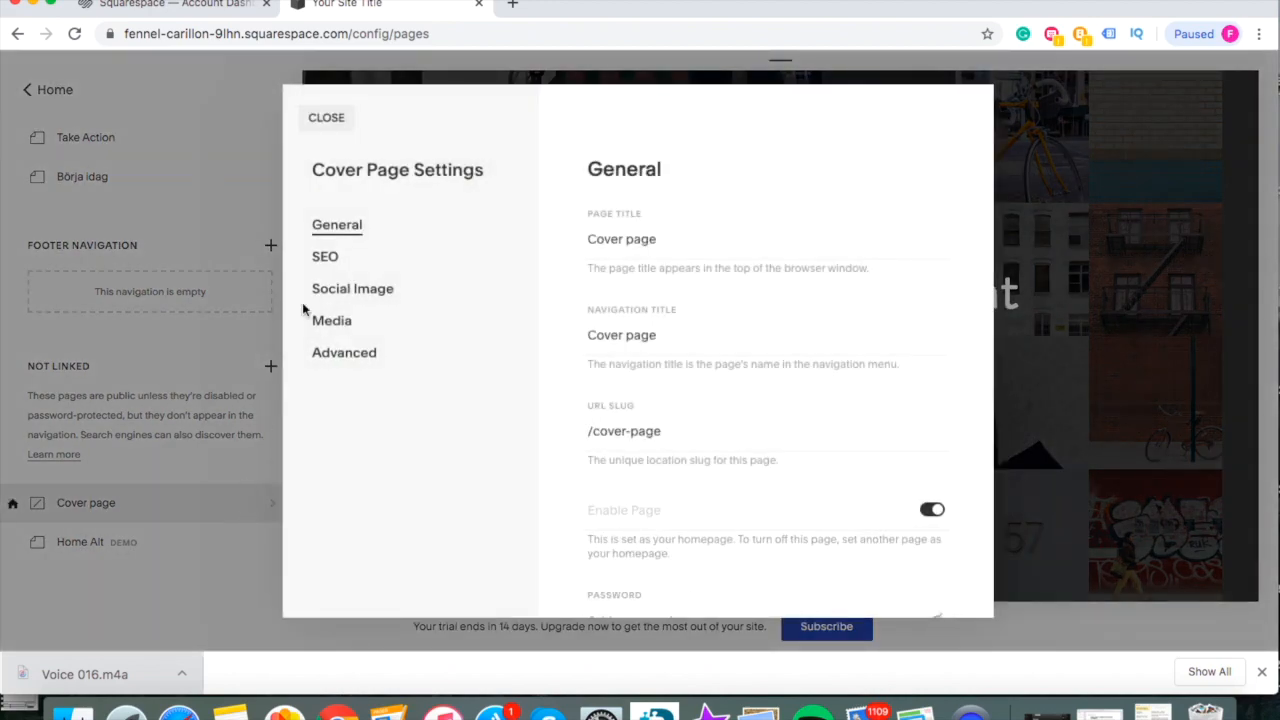
{"action": "left_click", "coordinate": [326, 118]}
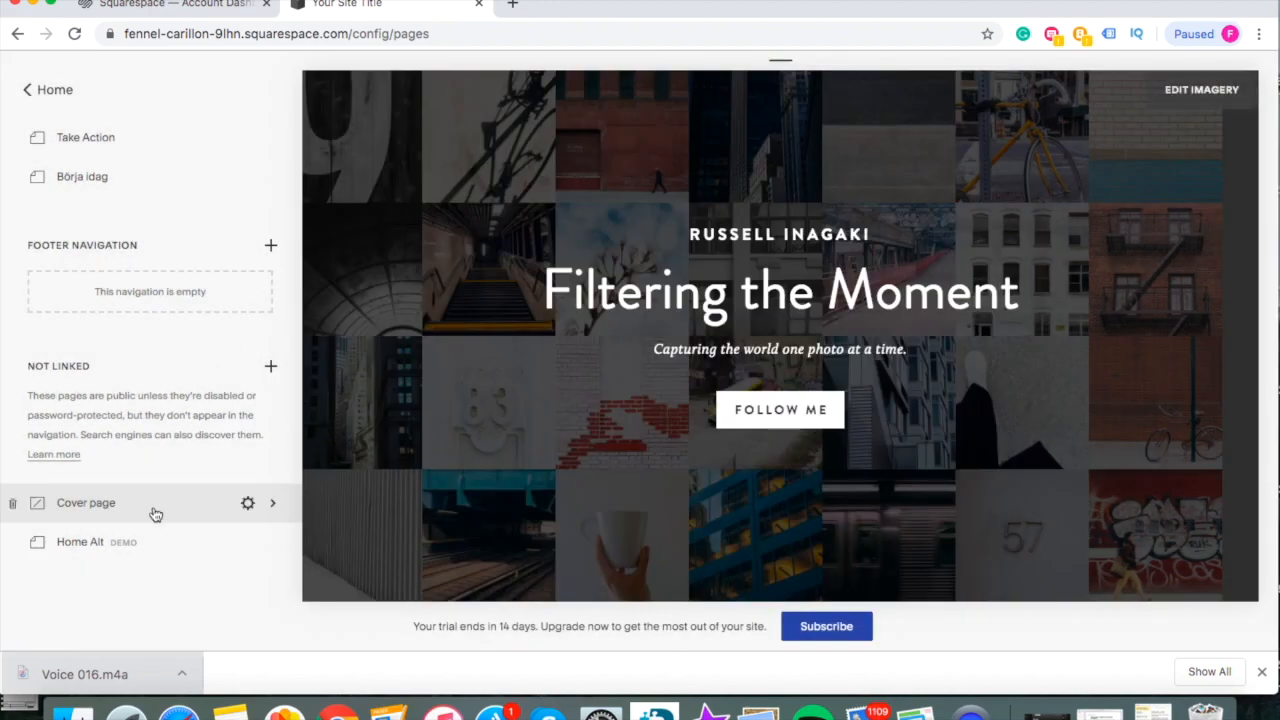
Step: Examine the Cover page's editing sections and test where its Follow Me button leads
{"action": "left_click", "coordinate": [155, 512]}
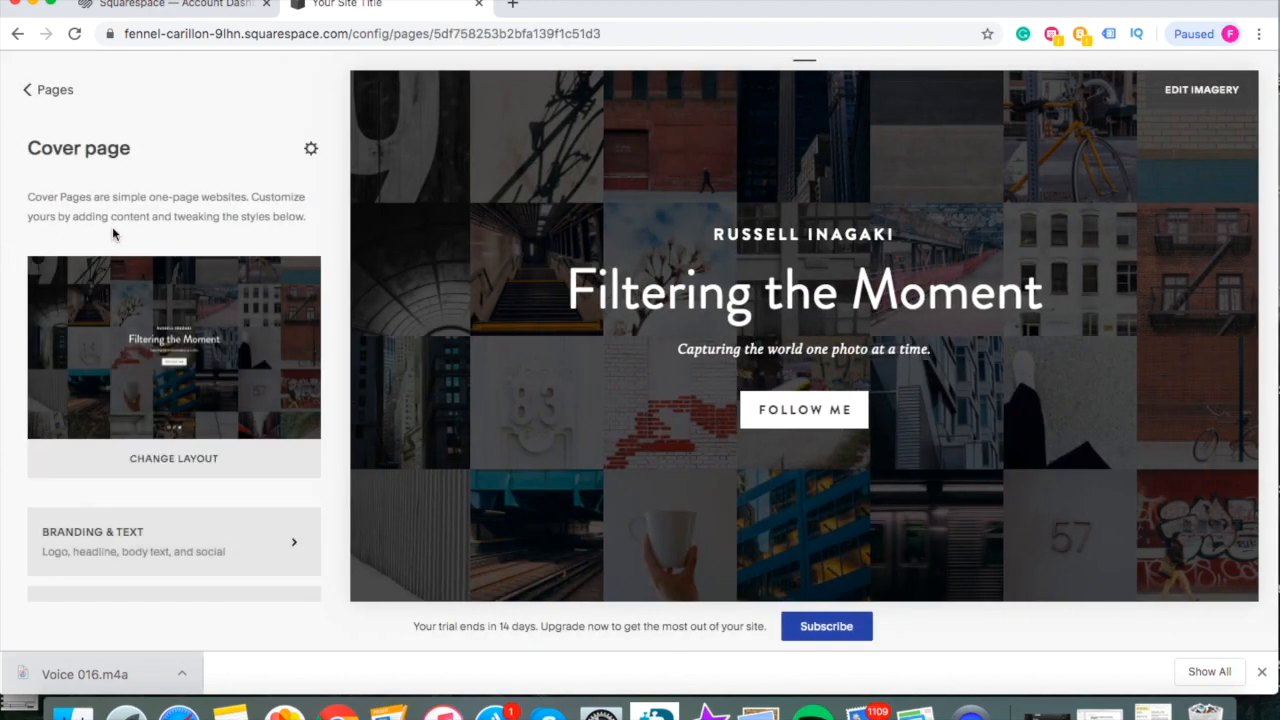
{"action": "scroll", "coordinate": [137, 377], "scroll_direction": "down", "scroll_amount": 5}
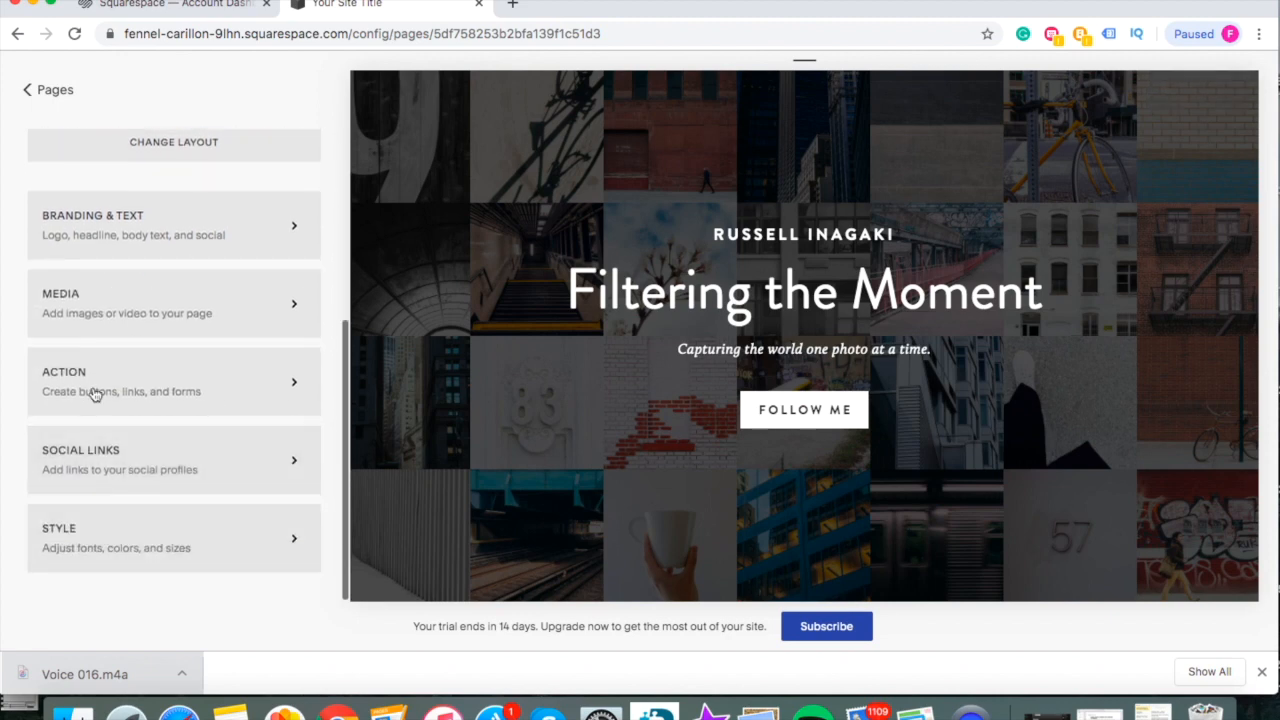
{"action": "scroll", "coordinate": [91, 423], "scroll_direction": "up", "scroll_amount": 3}
{"action": "scroll", "coordinate": [95, 371], "scroll_direction": "up", "scroll_amount": 2}
{"action": "mouse_move", "coordinate": [804, 428]}
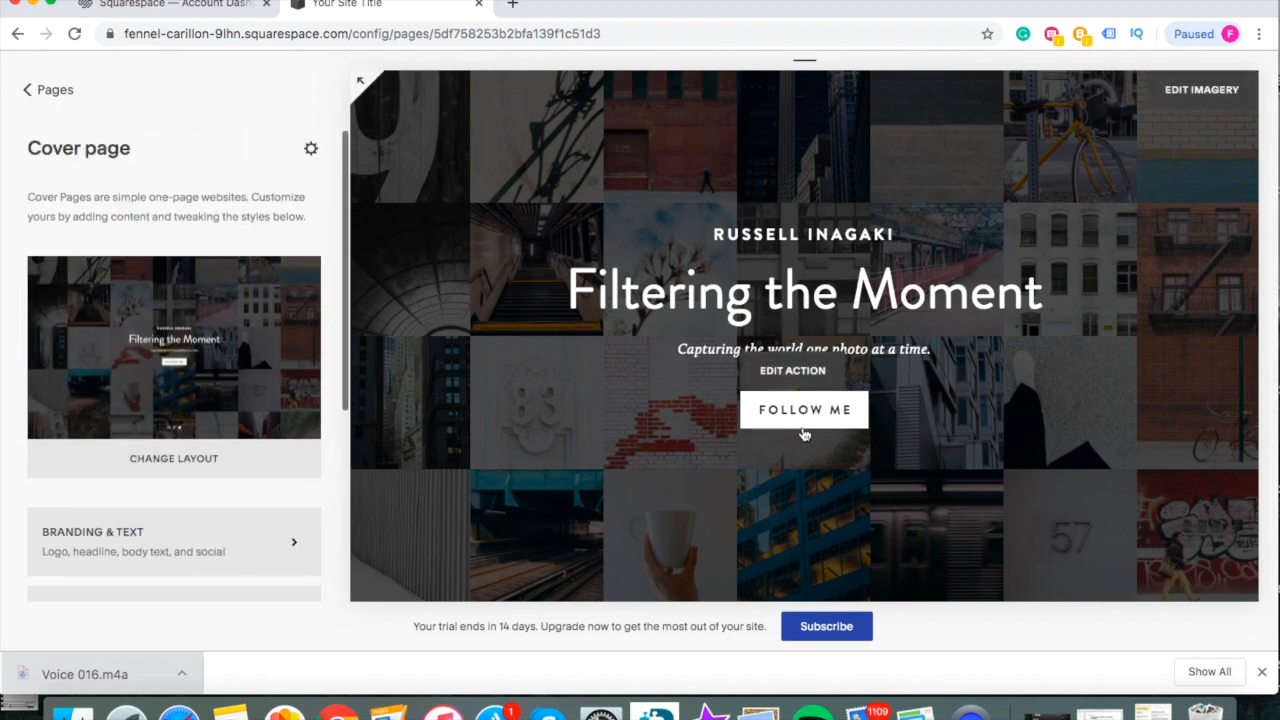
{"action": "left_click", "coordinate": [796, 424]}
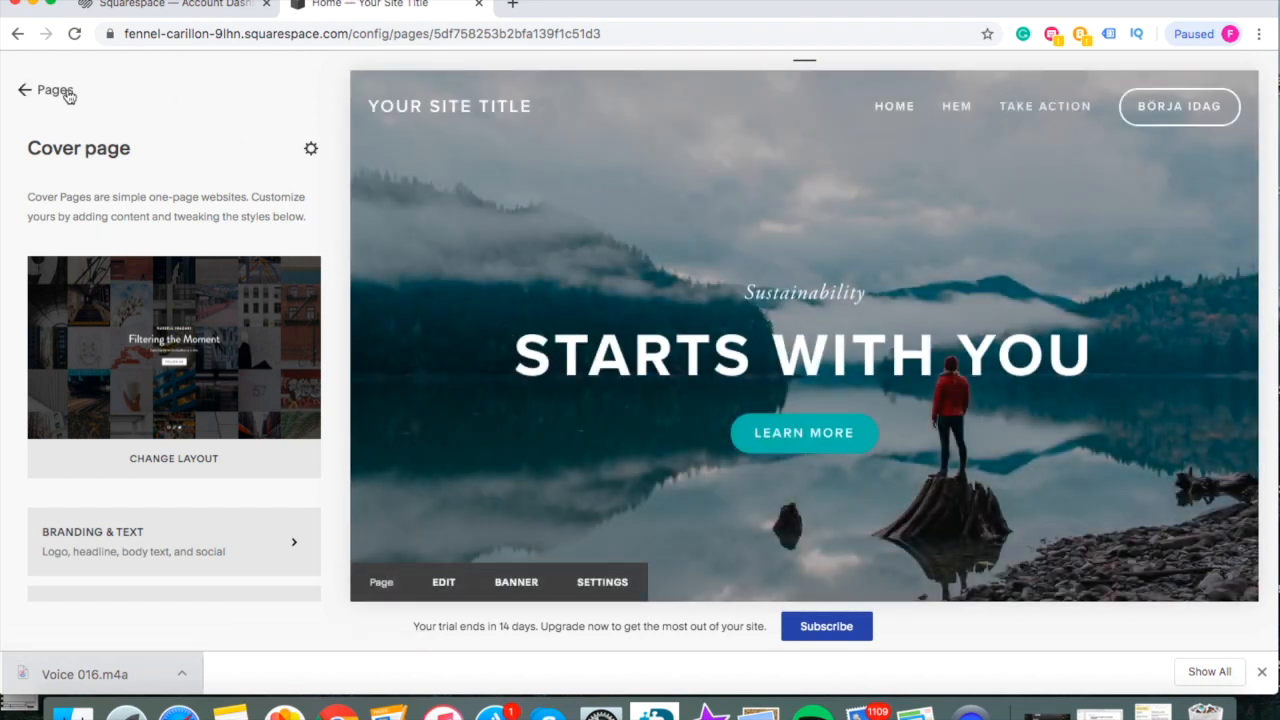
Step: Reopen the Cover page's action settings and change the label of the button linked to /en/home to Engliish
{"action": "left_click", "coordinate": [66, 92]}
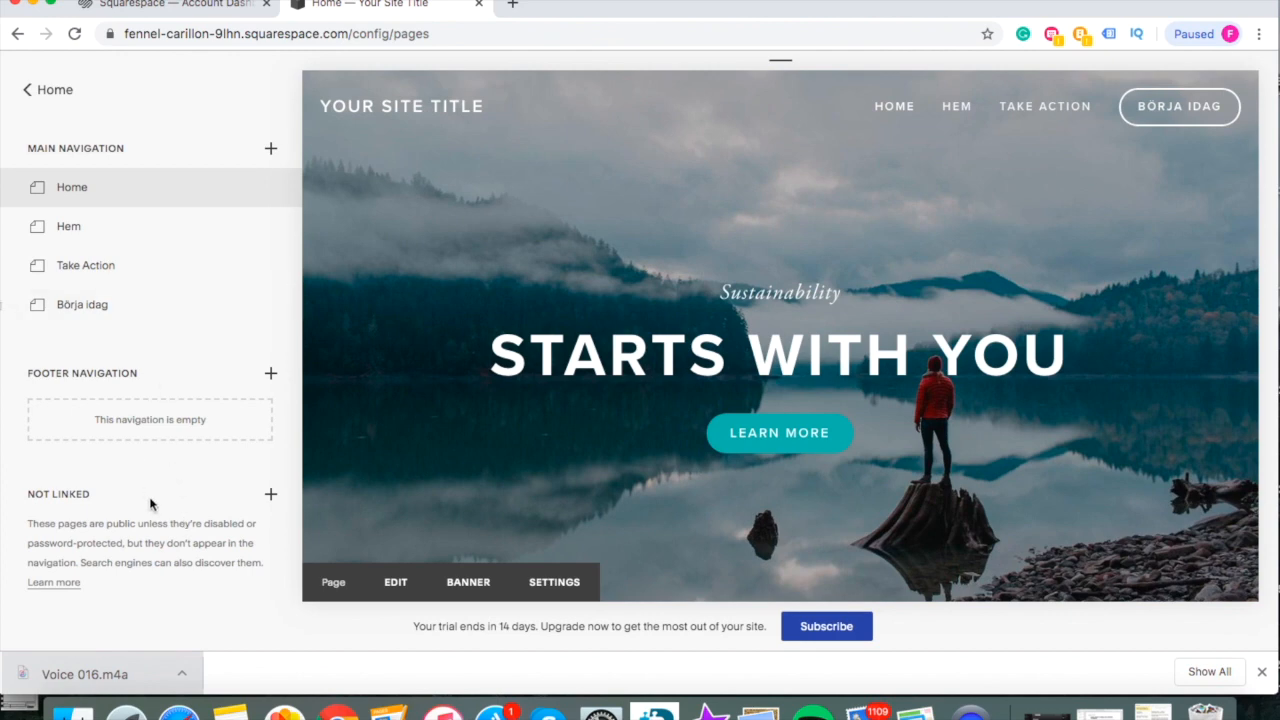
{"action": "scroll", "coordinate": [150, 500], "scroll_direction": "down", "scroll_amount": 3}
{"action": "left_click", "coordinate": [100, 503]}
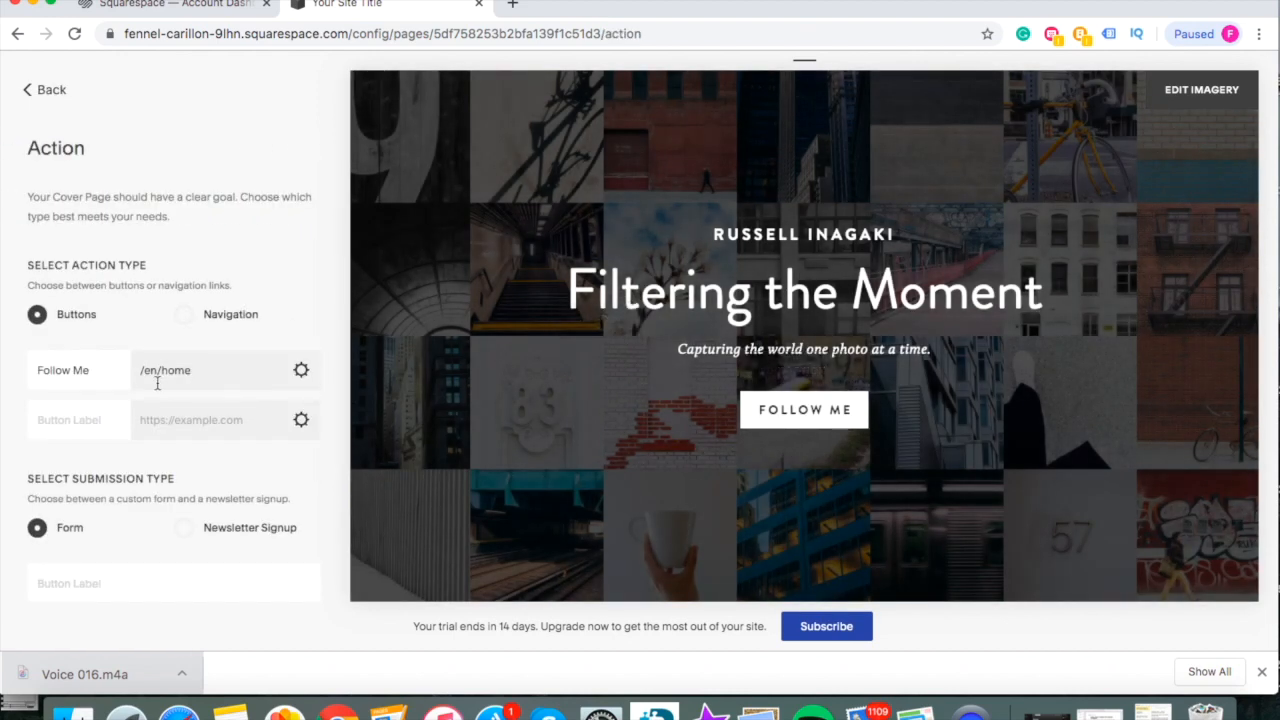
{"action": "left_click_drag", "start_coordinate": [91, 370], "coordinate": [8, 375]}
{"action": "type", "text": "Engliush"}
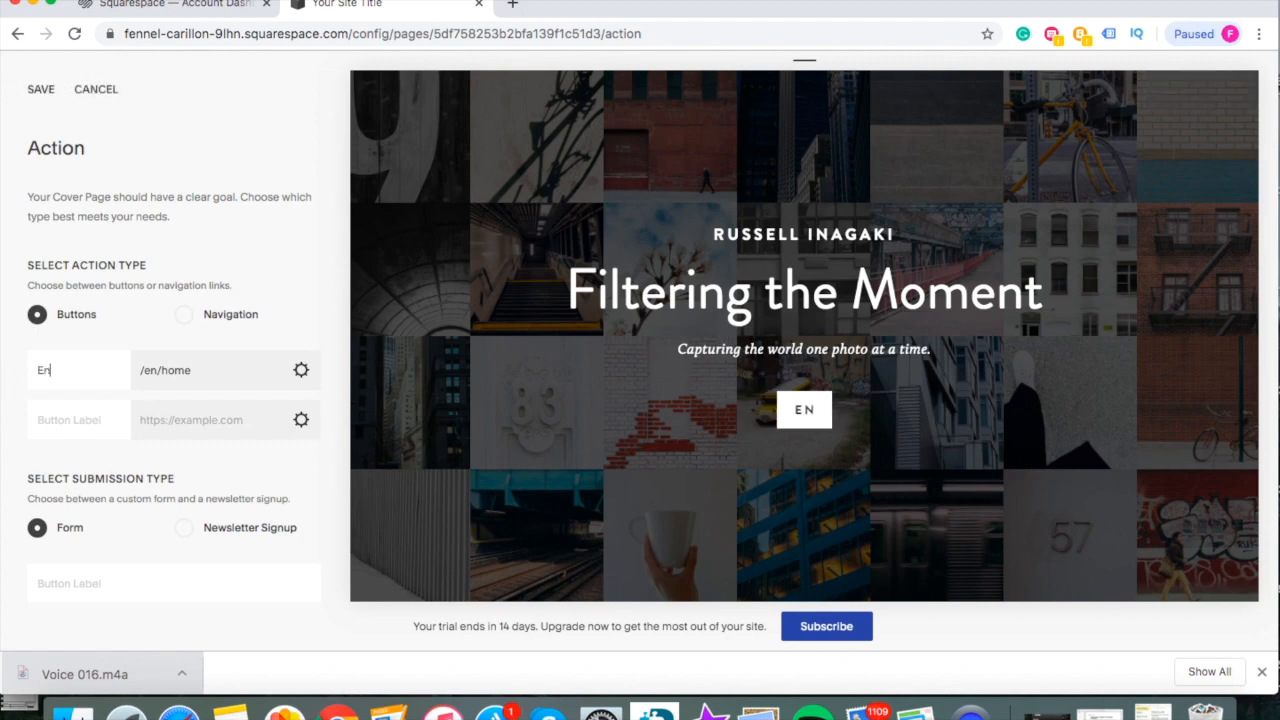
{"action": "key", "text": "BackSpace"}
{"action": "key", "text": "BackSpace"}
{"action": "key", "text": "BackSpace"}
{"action": "type", "text": "sh"}
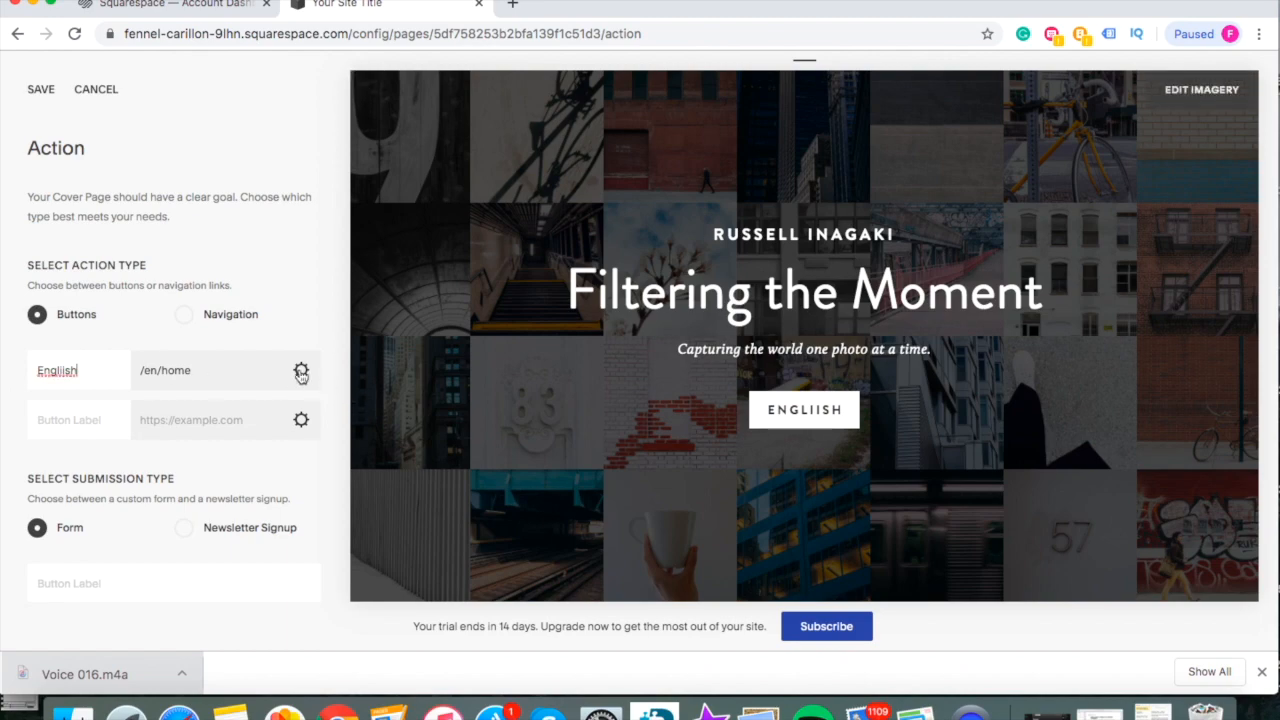
Step: Check the link of the /en/home button, leave it as is, and label the second cover page button Swedish
{"action": "left_click", "coordinate": [301, 371]}
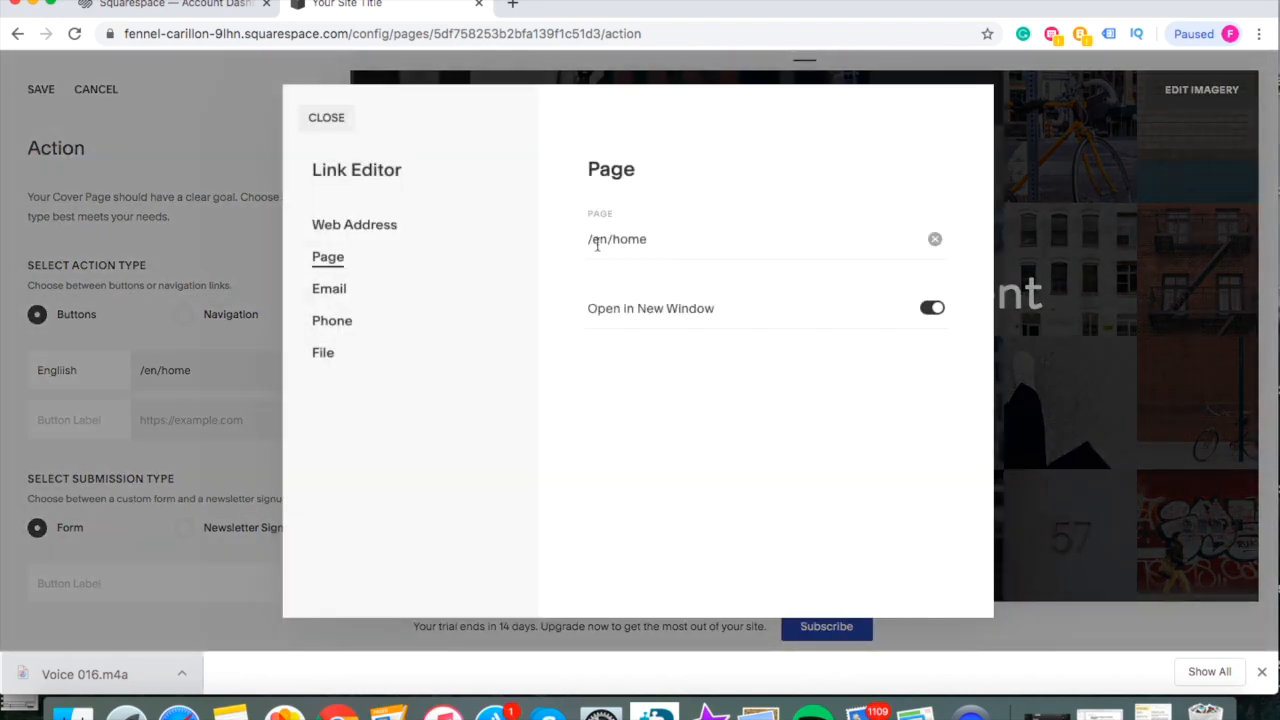
{"action": "left_click", "coordinate": [316, 121]}
{"action": "left_click", "coordinate": [95, 424]}
{"action": "type", "text": "S"}
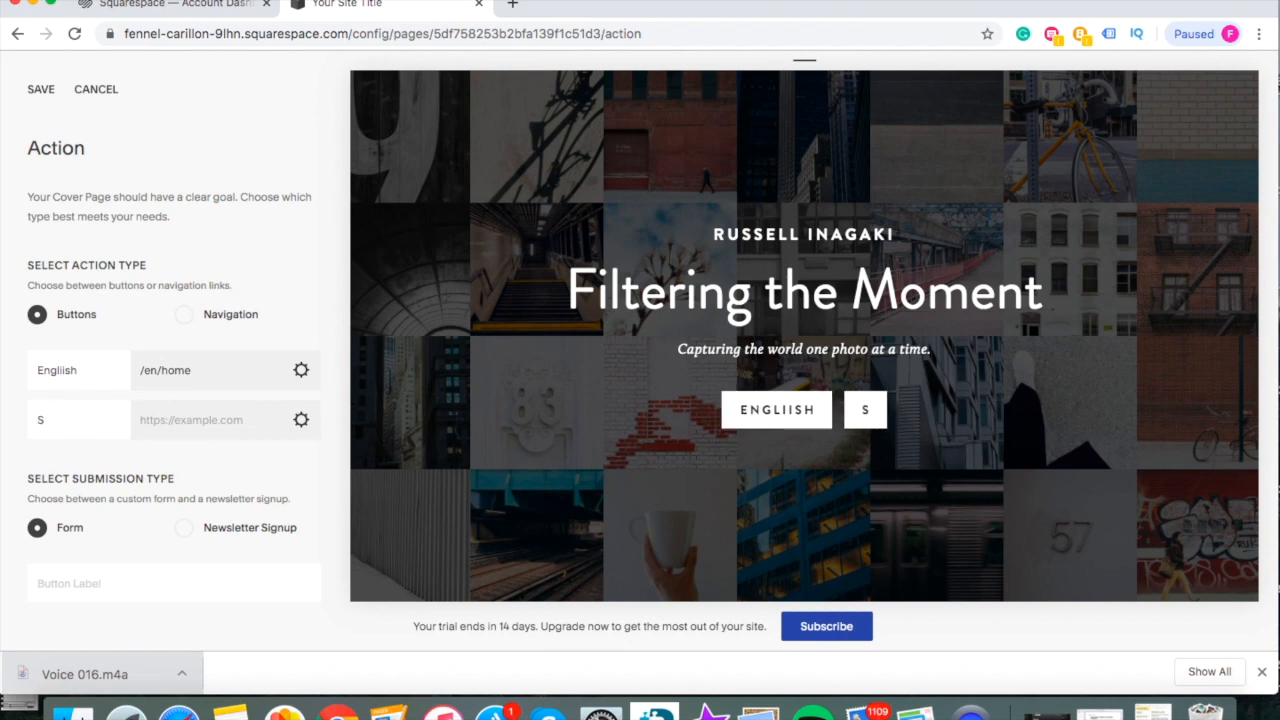
{"action": "type", "text": "wedish"}
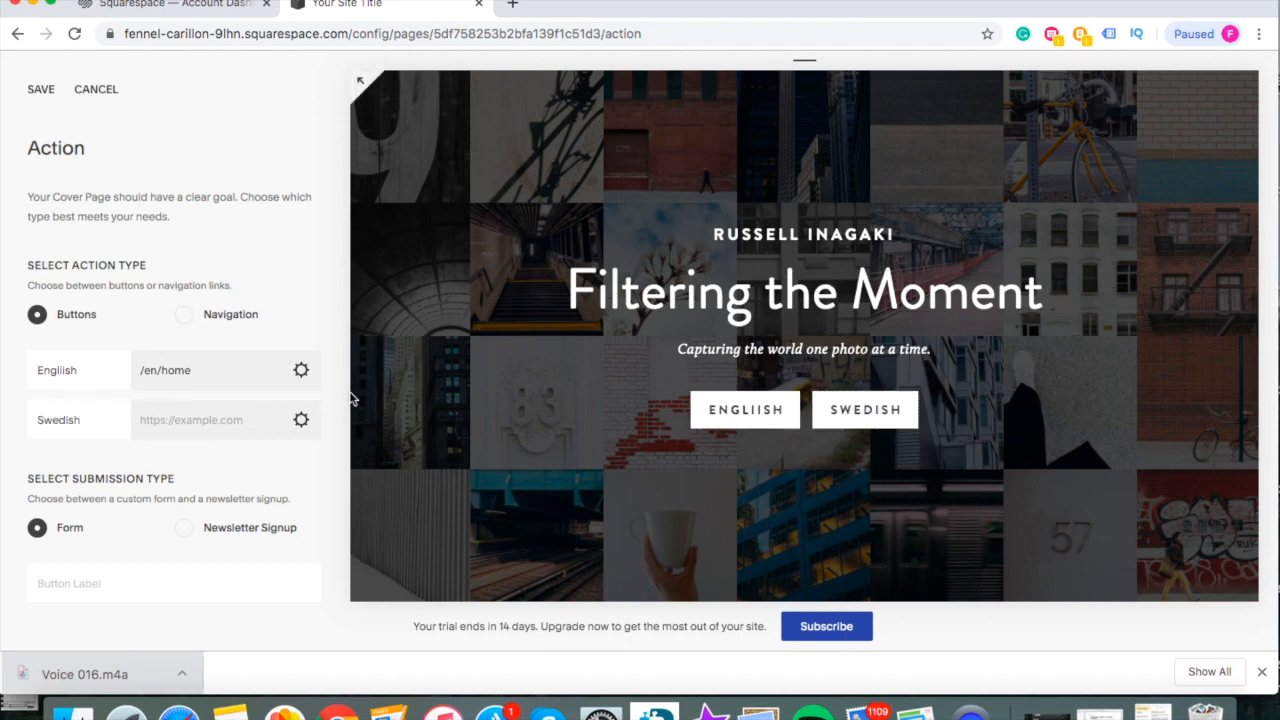
Step: Link the Swedish button to the Hem page at /es/home, save the cover page's action settings and leave them
{"action": "left_click", "coordinate": [301, 420]}
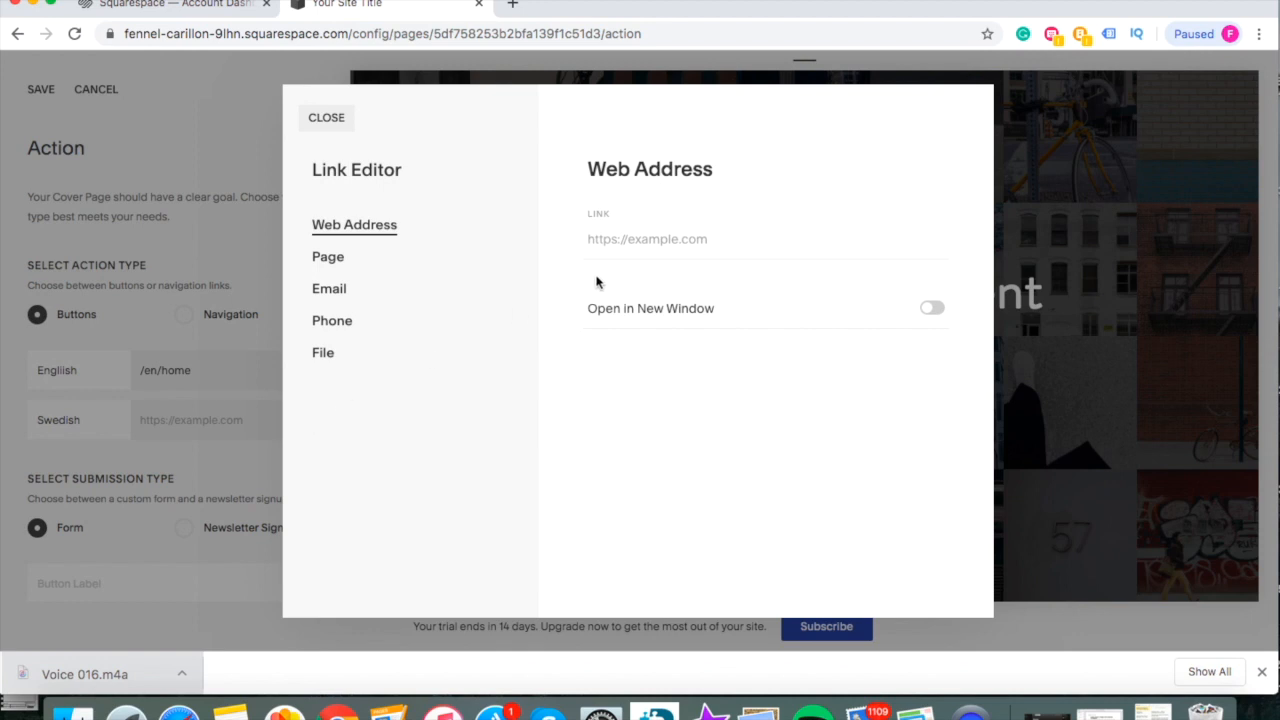
{"action": "left_click", "coordinate": [344, 262]}
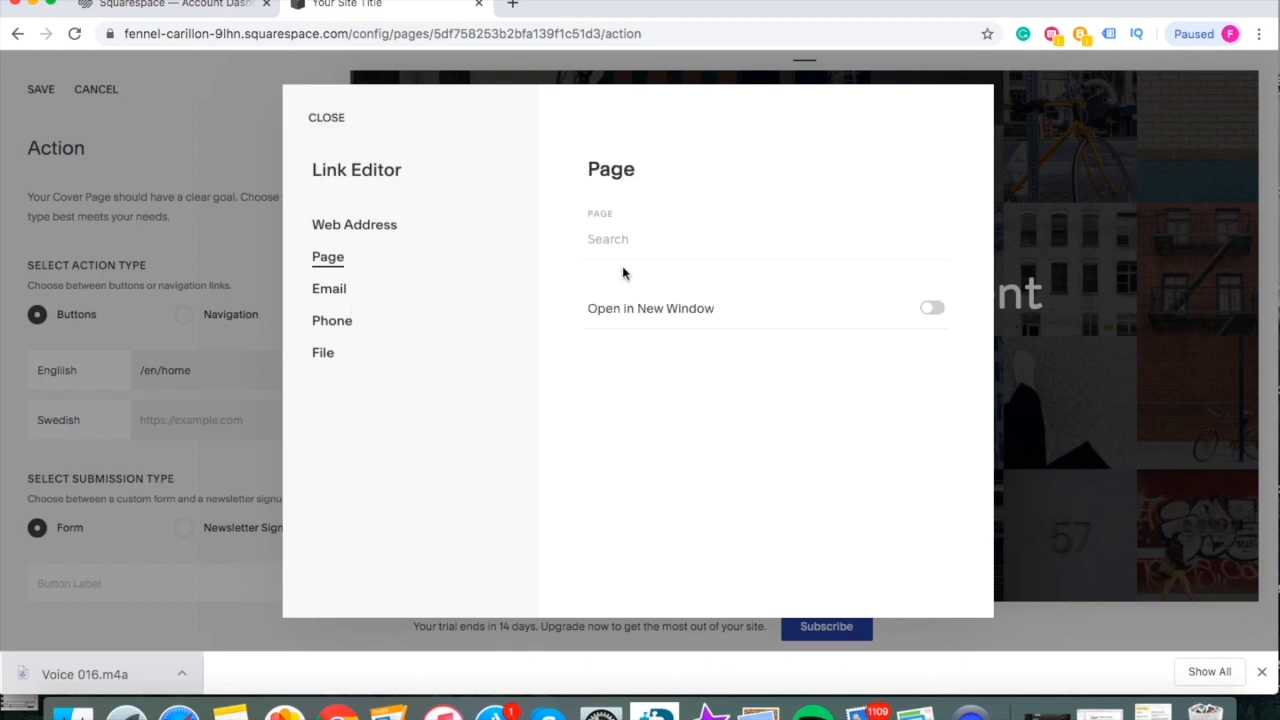
{"action": "left_click", "coordinate": [614, 235]}
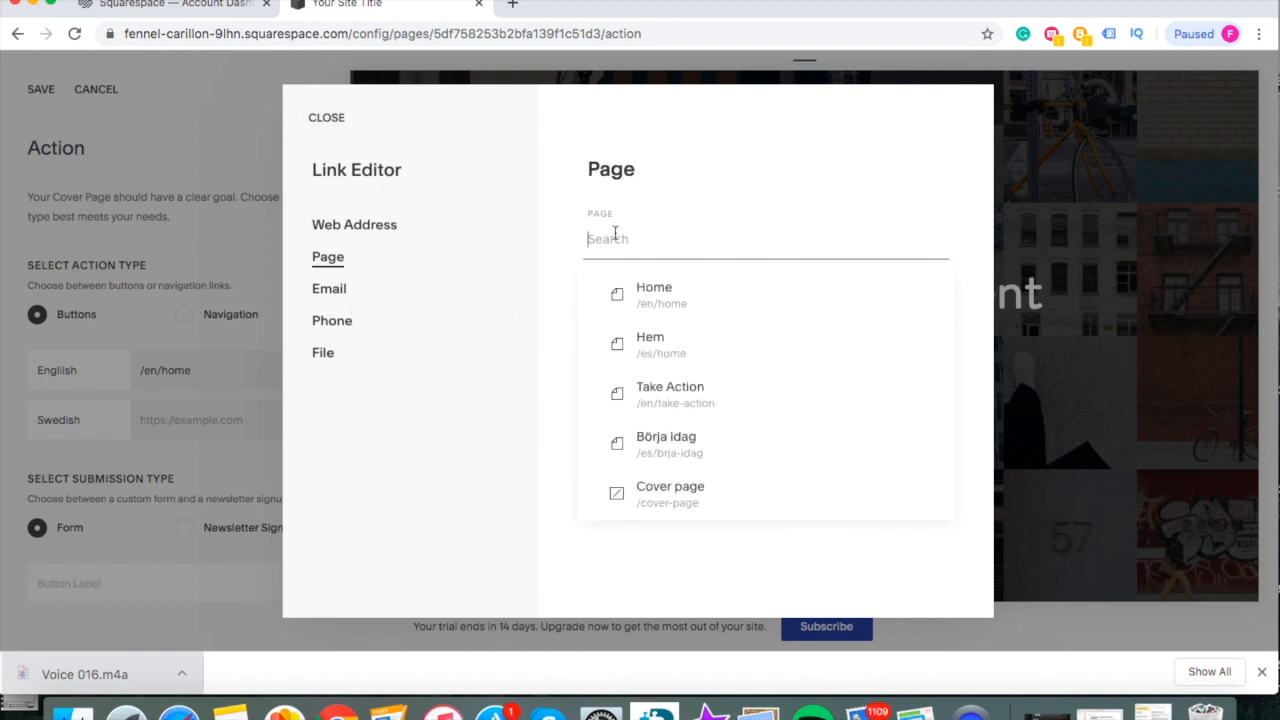
{"action": "left_click", "coordinate": [657, 354]}
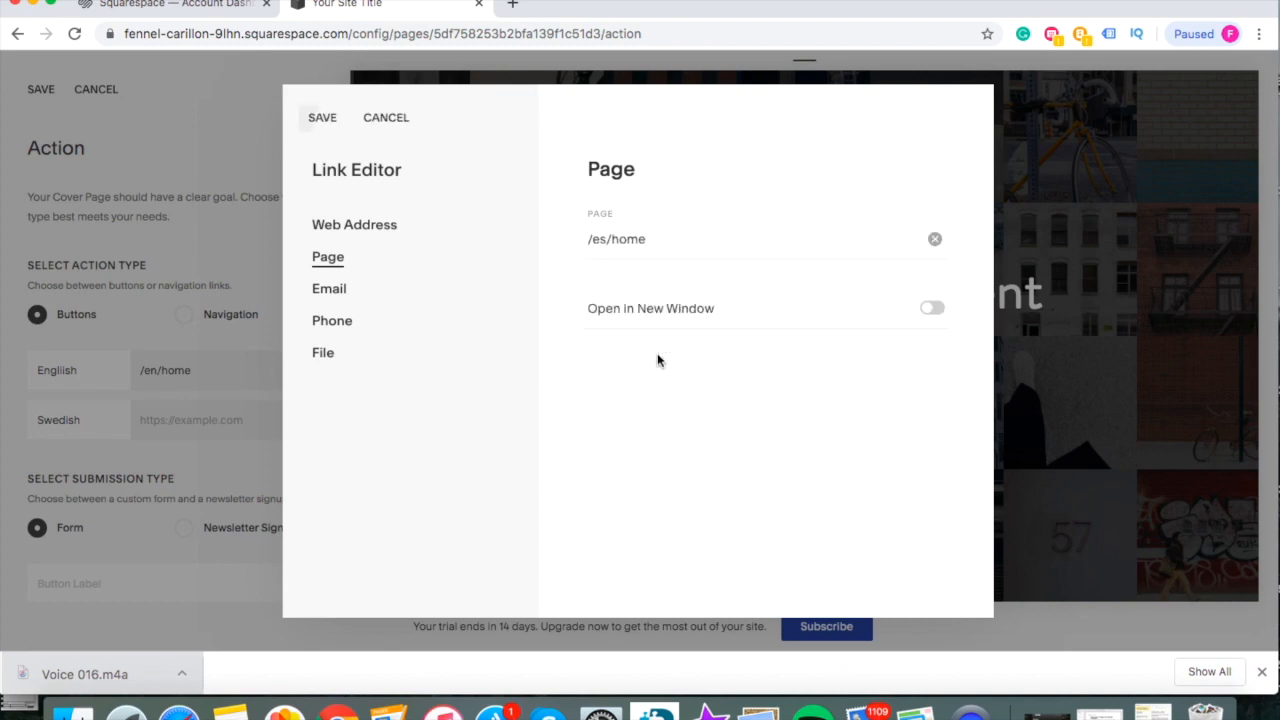
{"action": "left_click", "coordinate": [321, 119]}
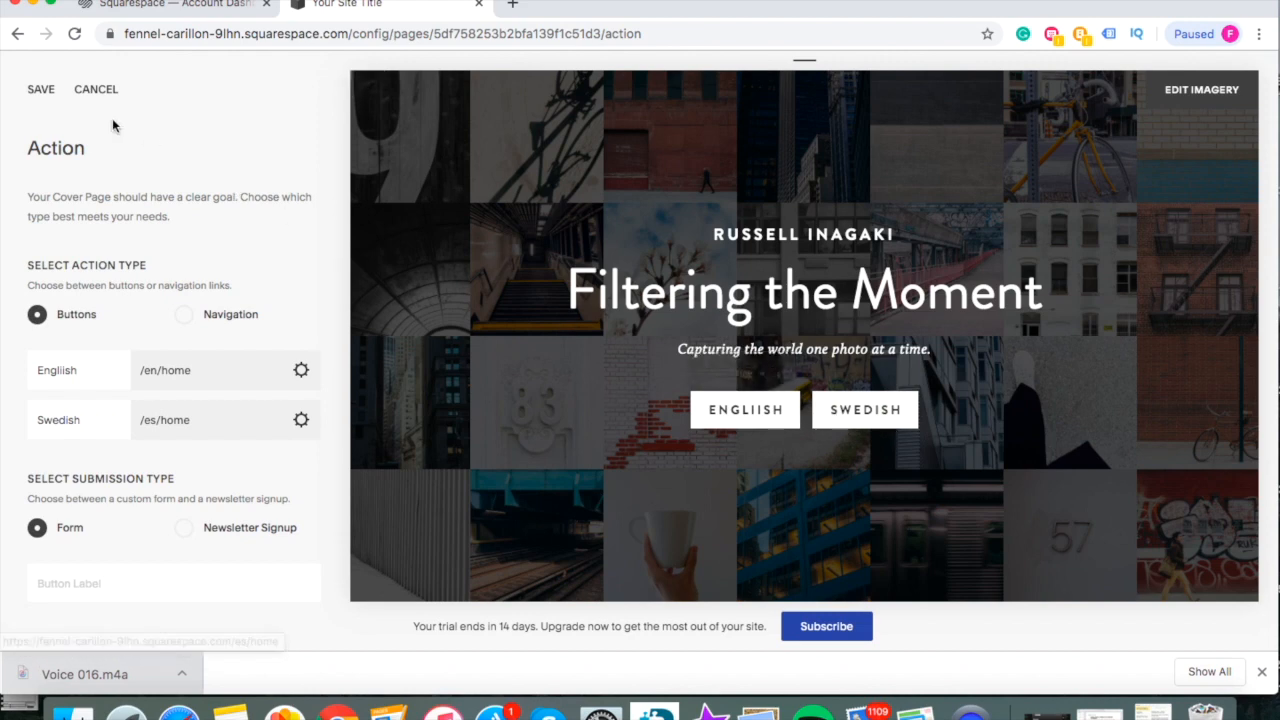
{"action": "left_click", "coordinate": [42, 90]}
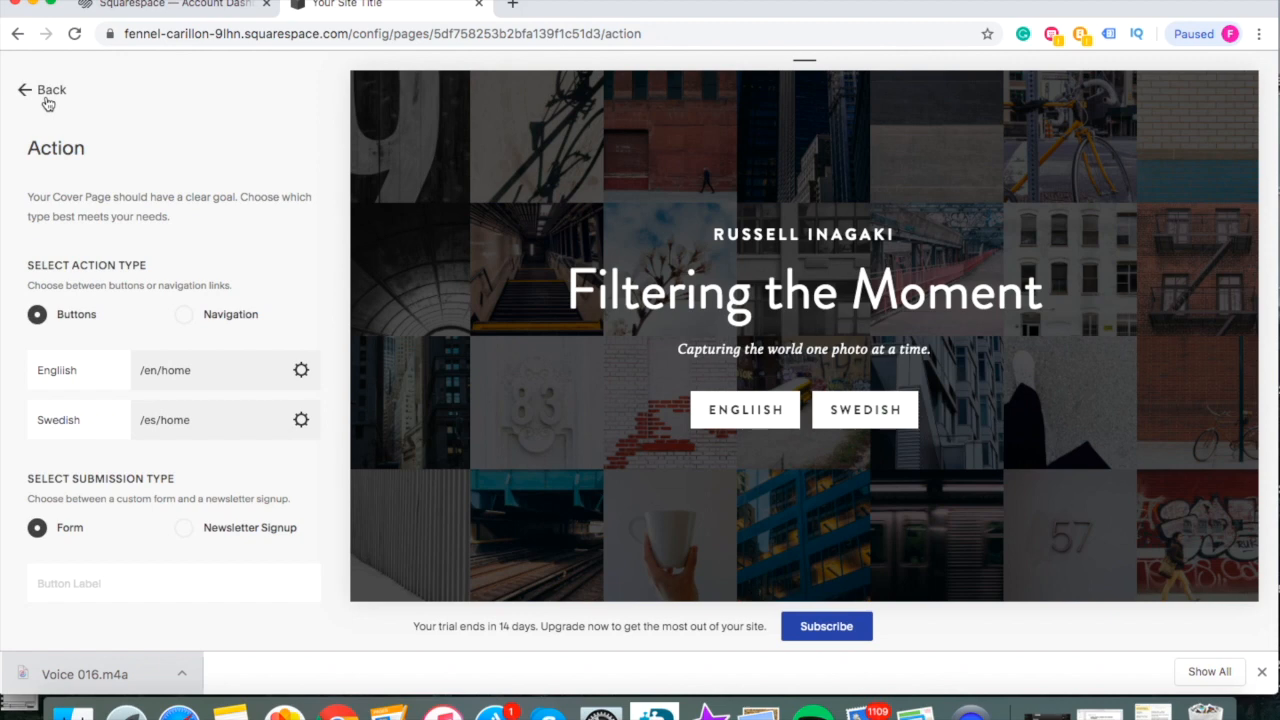
{"action": "left_click", "coordinate": [40, 95]}
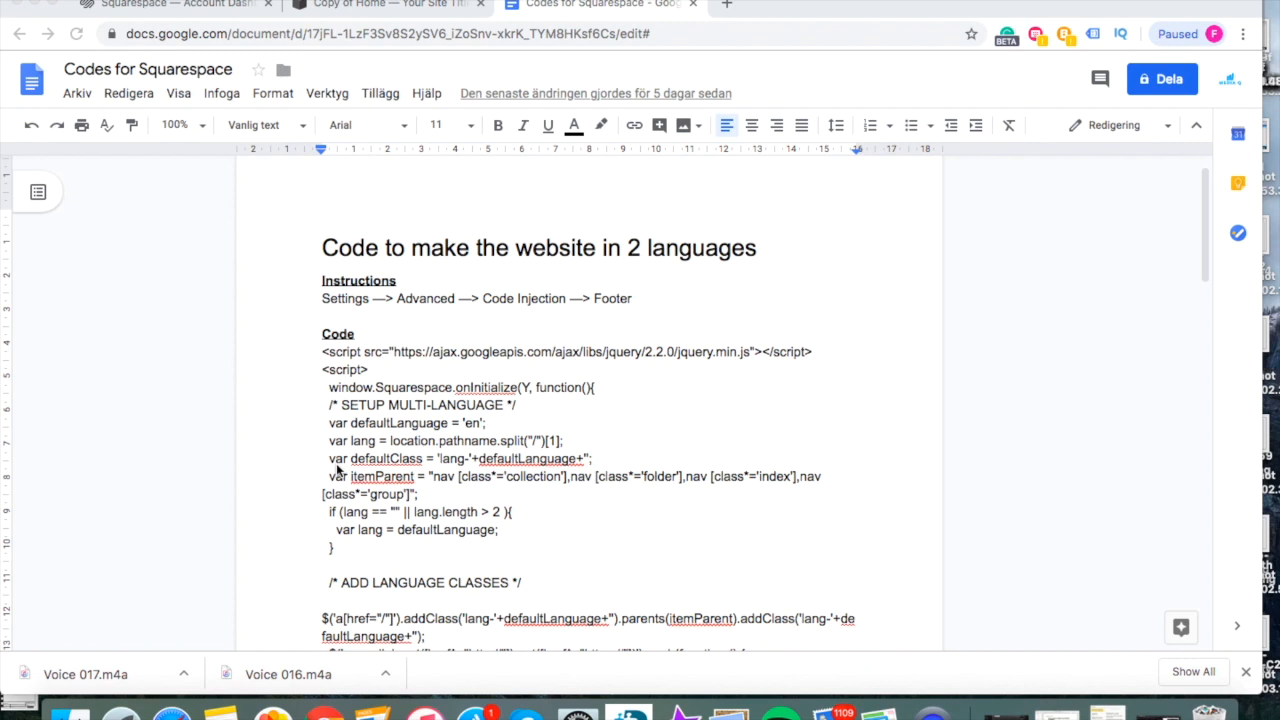
Step: Copy the entire two-language script under the Code heading in the Codes for Squarespace document
{"action": "scroll", "coordinate": [504, 460], "scroll_direction": "down", "scroll_amount": 10}
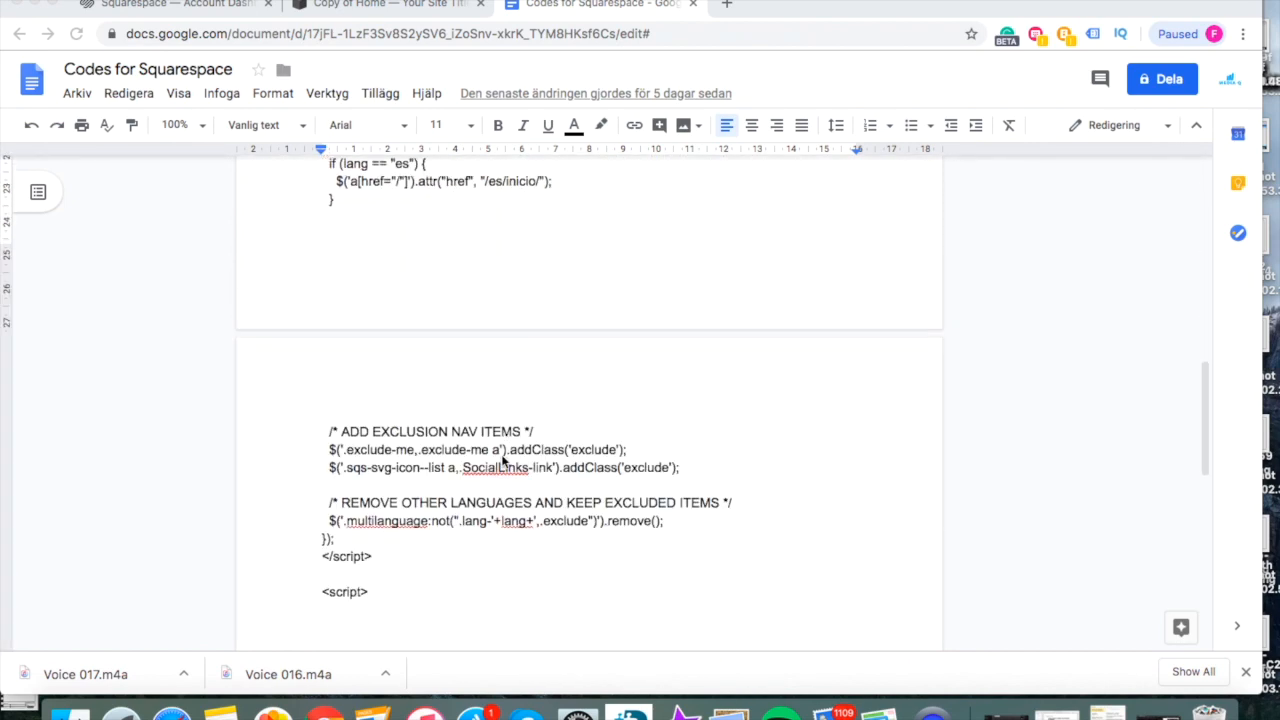
{"action": "scroll", "coordinate": [504, 460], "scroll_direction": "down", "scroll_amount": 6}
{"action": "scroll", "coordinate": [386, 400], "scroll_direction": "up", "scroll_amount": 3}
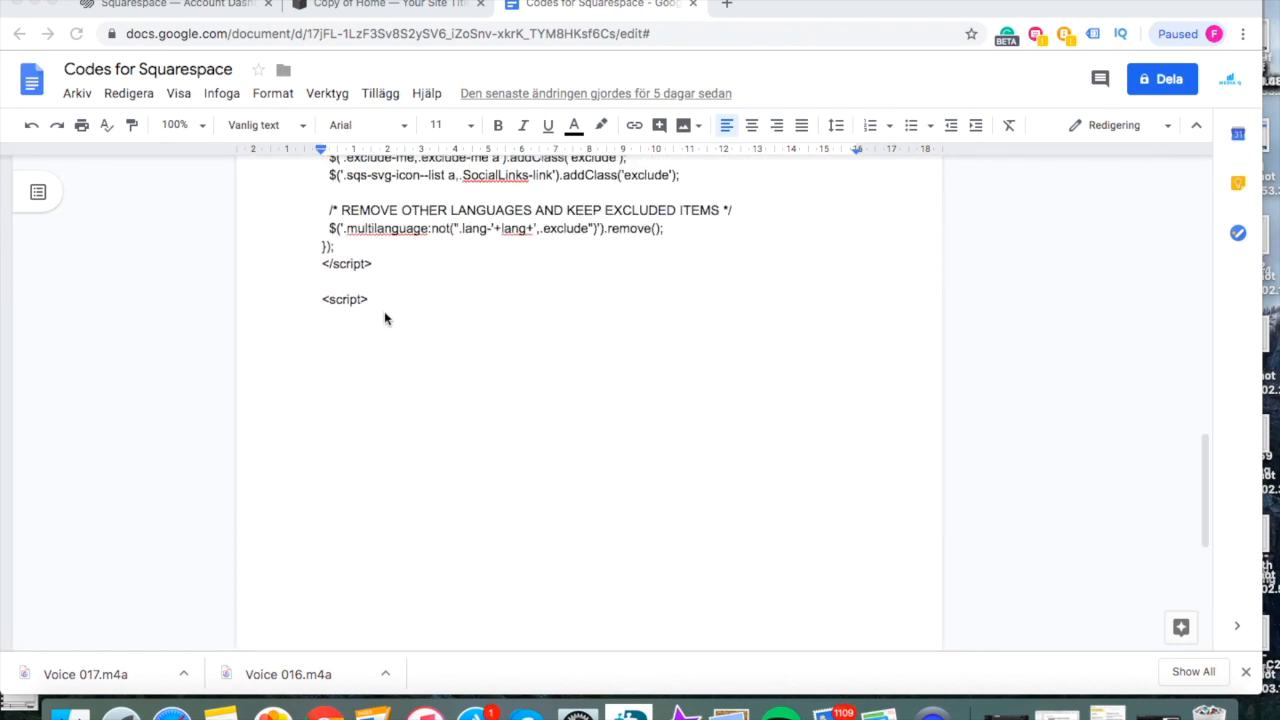
{"action": "left_click_drag", "start_coordinate": [386, 309], "coordinate": [320, 355]}
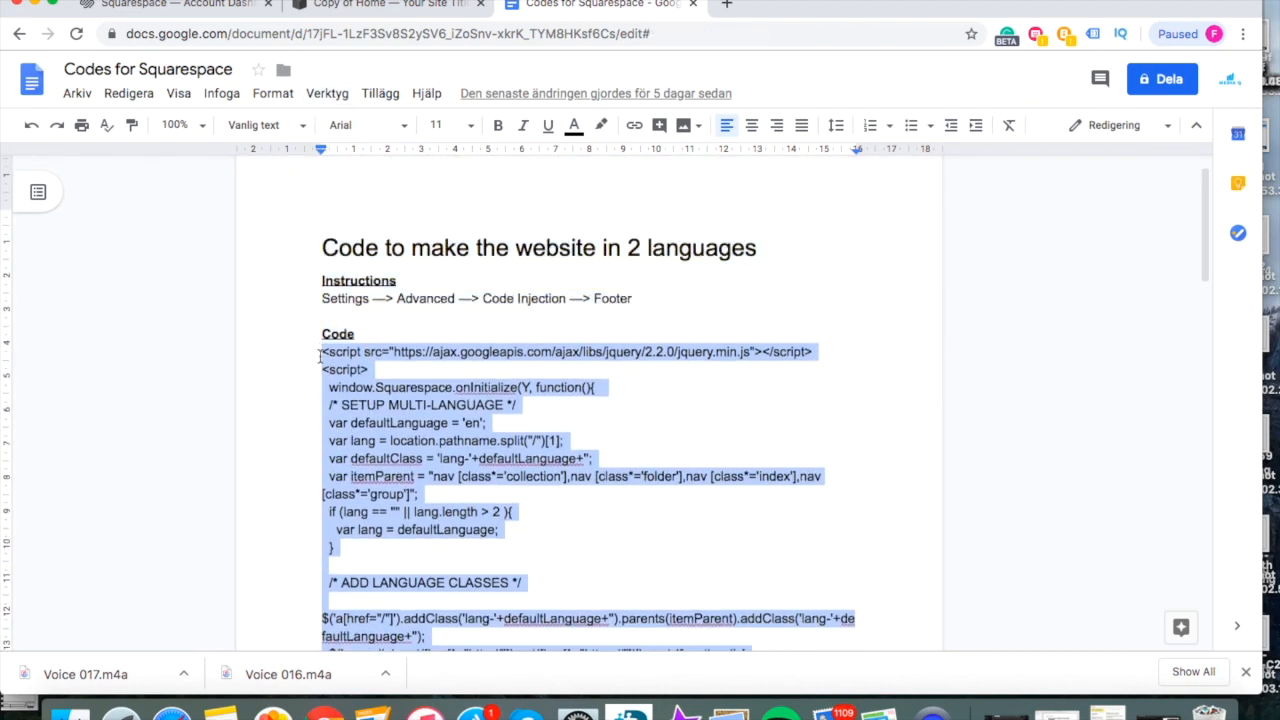
{"action": "left_click", "coordinate": [375, 370]}
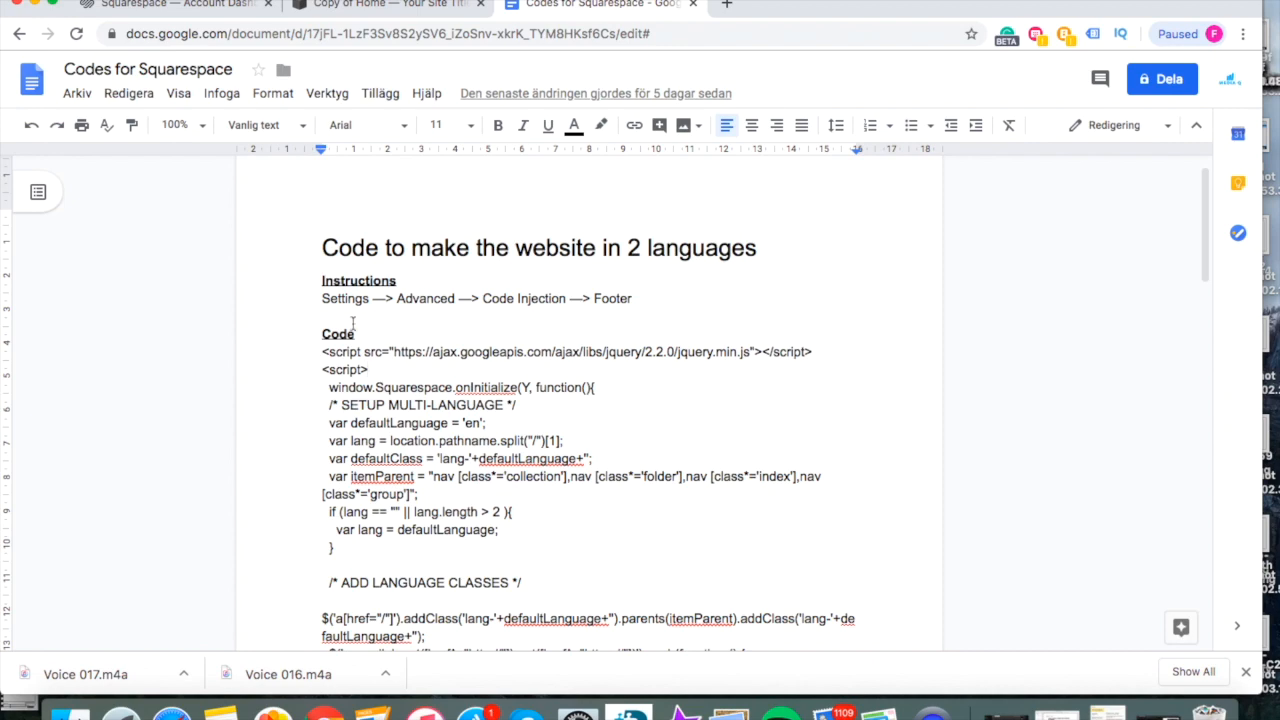
Step: Switch back to the Squarespace site and open Code Injection in its advanced settings
{"action": "left_click", "coordinate": [338, 7]}
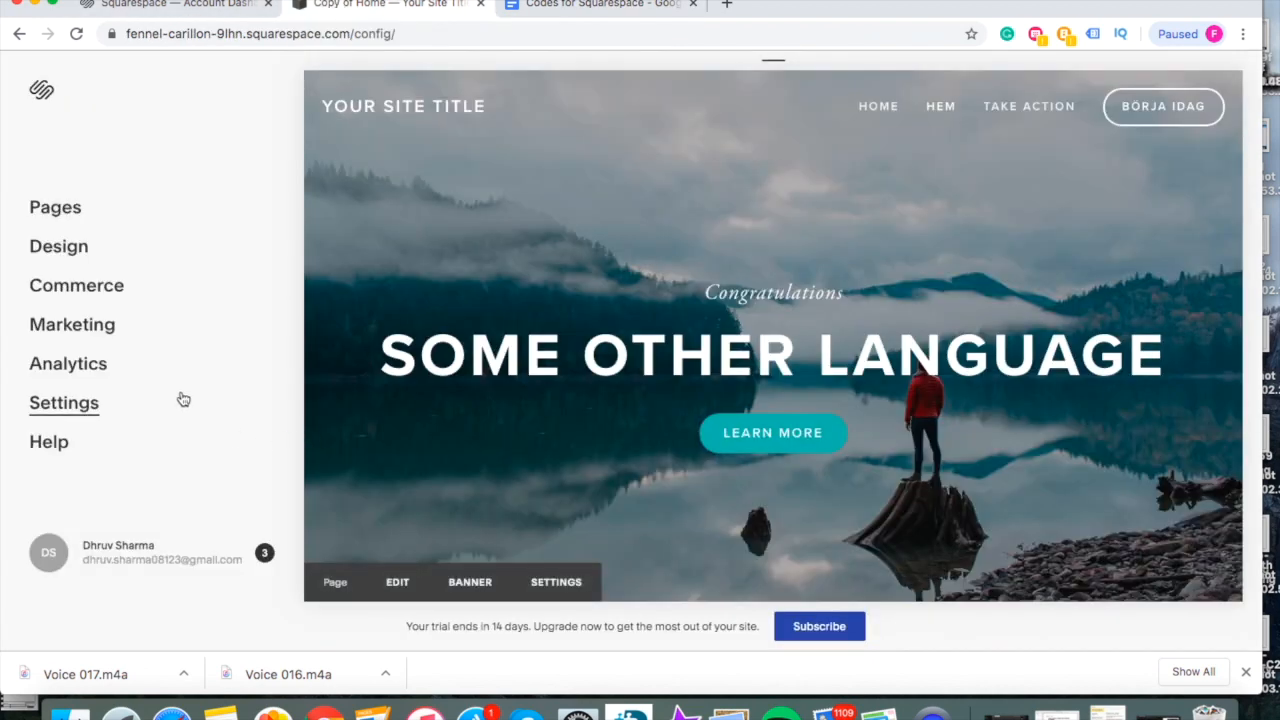
{"action": "left_click", "coordinate": [100, 410]}
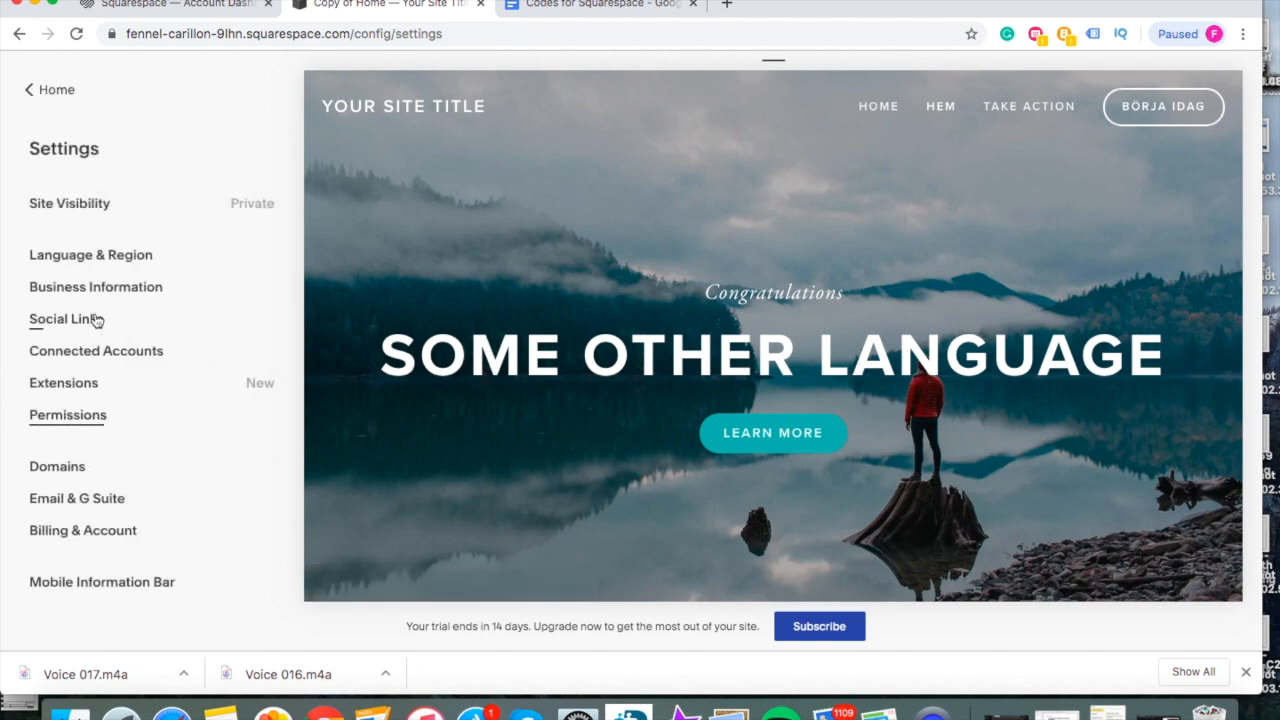
{"action": "scroll", "coordinate": [96, 318], "scroll_direction": "down", "scroll_amount": 2}
{"action": "left_click", "coordinate": [69, 567]}
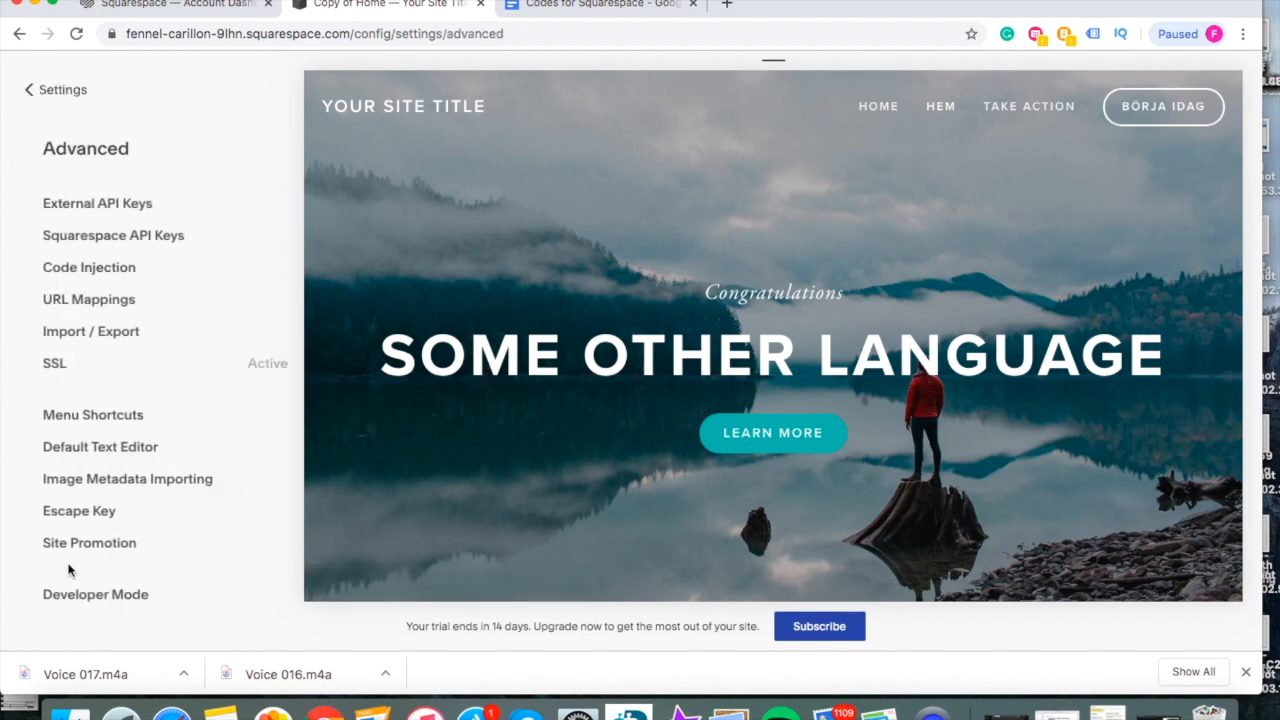
{"action": "left_click", "coordinate": [93, 266]}
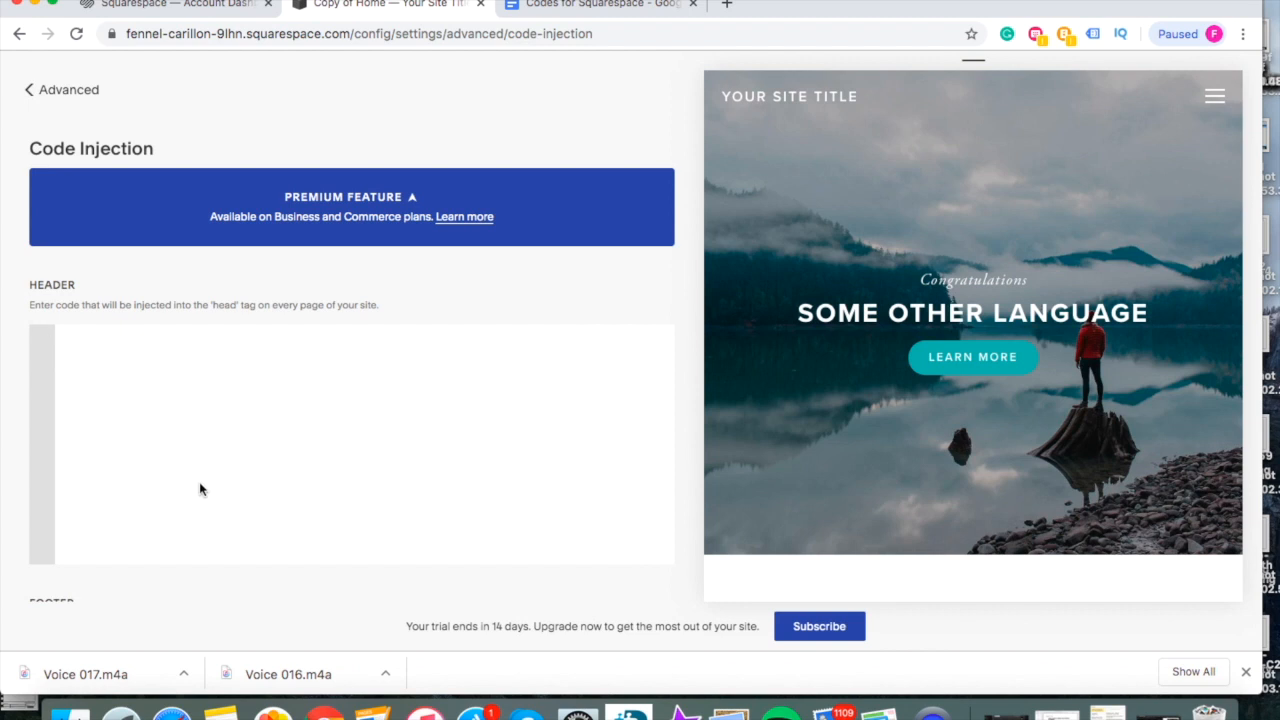
Step: Paste the copied multi-language script into the site's footer code injection and save it, dismissing the browser's downloads bar
{"action": "left_click", "coordinate": [115, 357]}
{"action": "left_click", "coordinate": [1245, 672]}
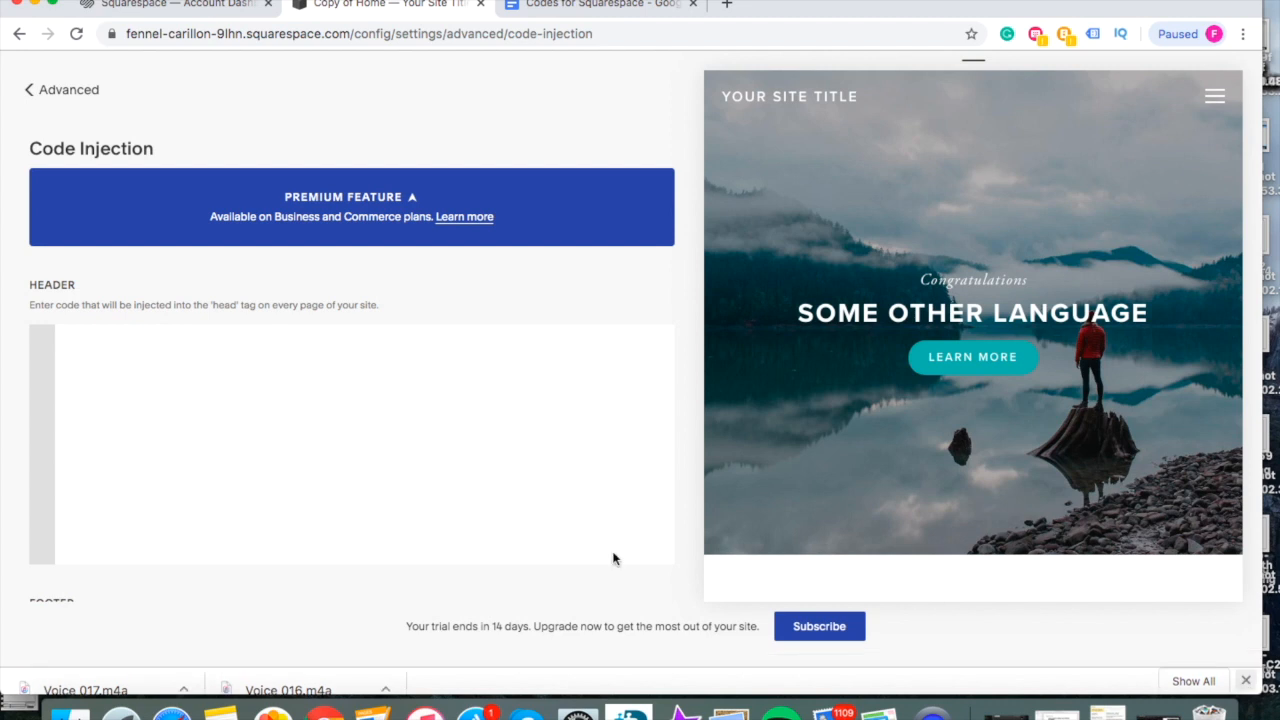
{"action": "left_click", "coordinate": [157, 349]}
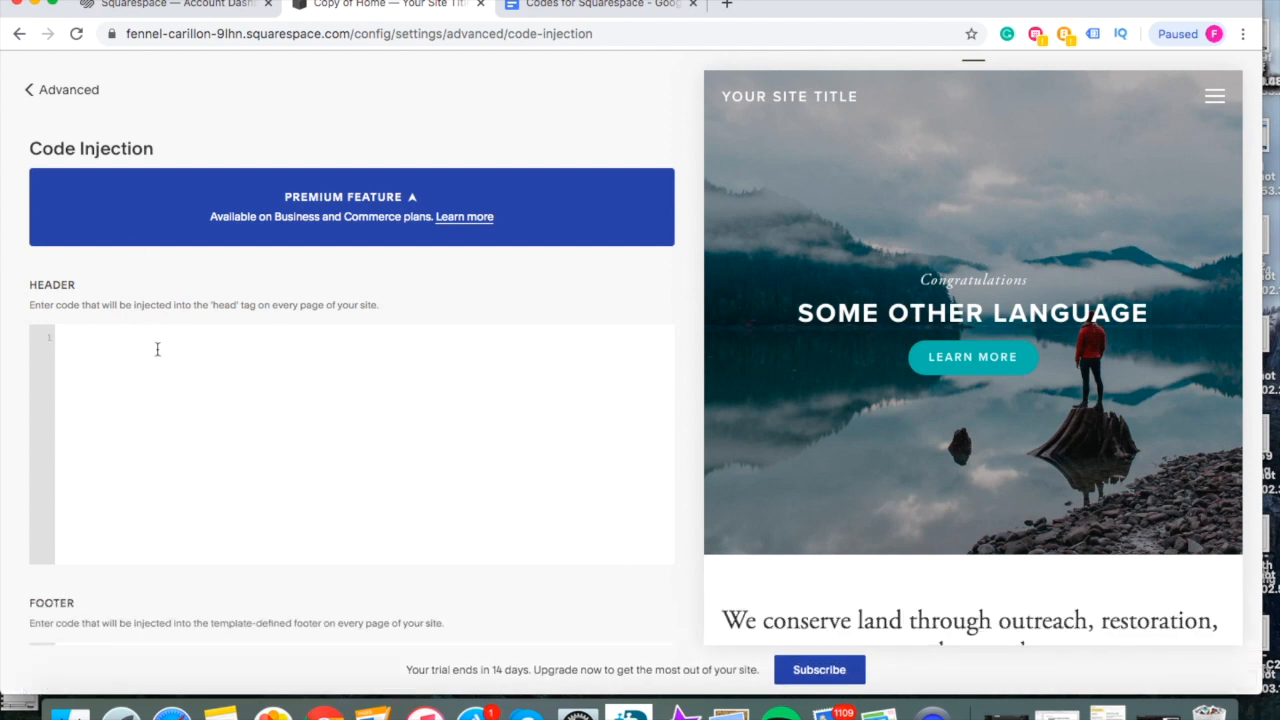
{"action": "scroll", "coordinate": [187, 437], "scroll_direction": "down", "scroll_amount": 5}
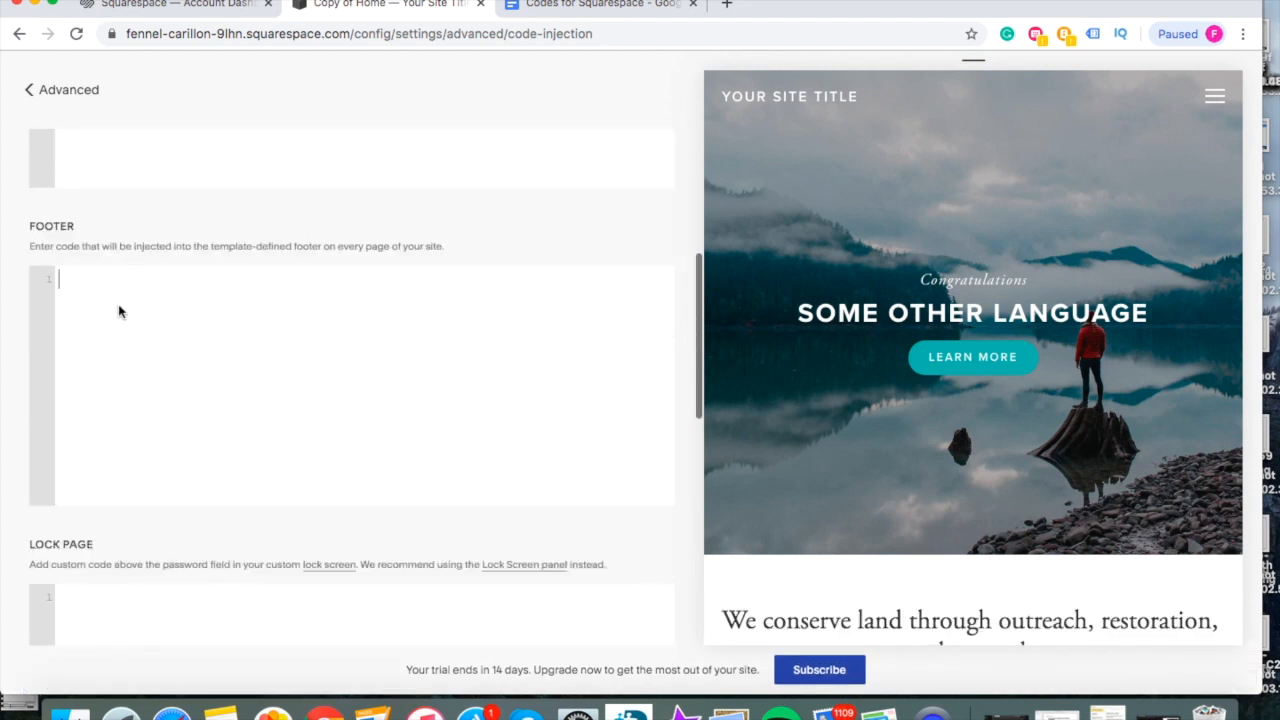
{"action": "left_click", "coordinate": [118, 312]}
{"action": "key", "text": "super+v"}
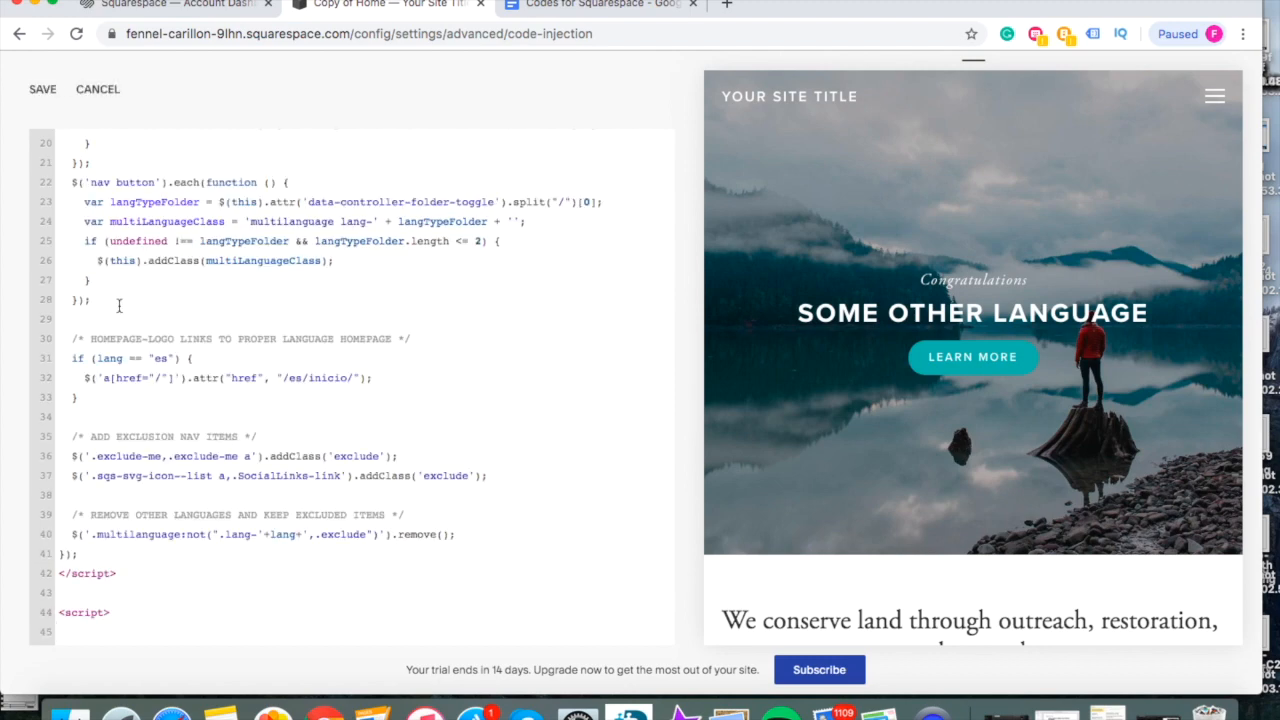
{"action": "scroll", "coordinate": [118, 305], "scroll_direction": "up", "scroll_amount": 10}
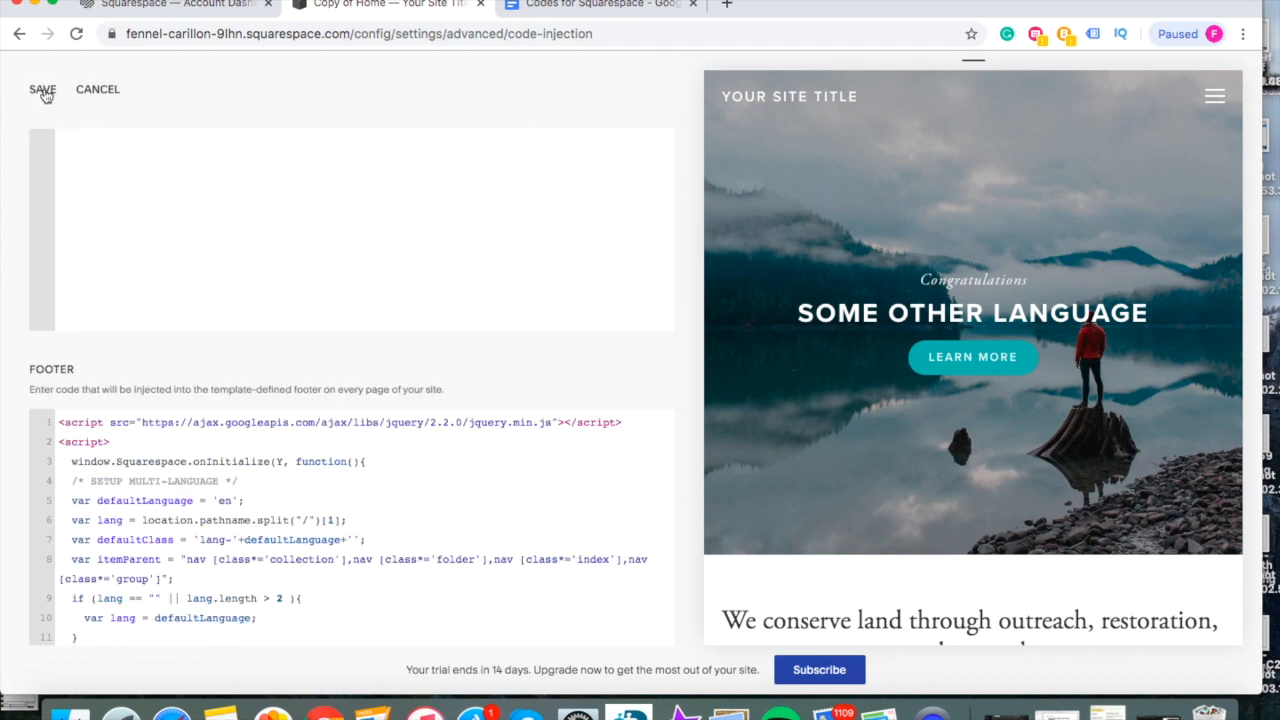
{"action": "left_click", "coordinate": [44, 92]}
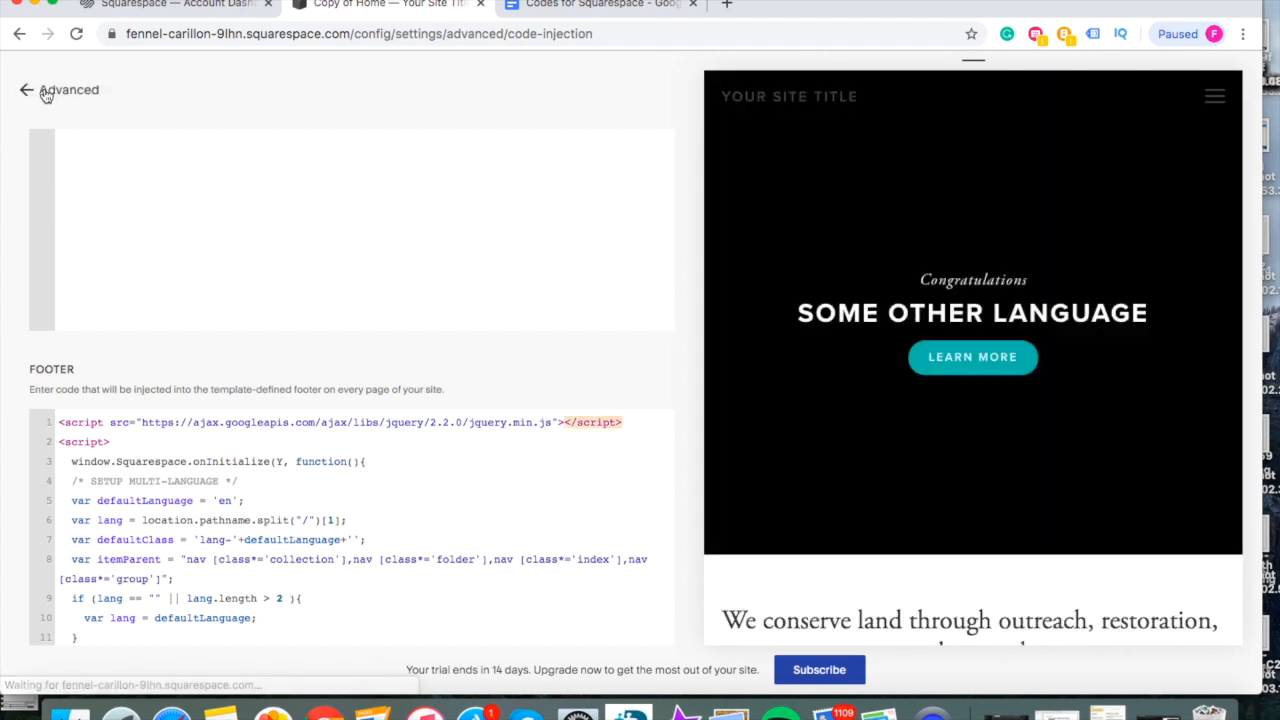
Step: Leave the site settings and open the Cover page from the not-linked pages
{"action": "left_click", "coordinate": [44, 92]}
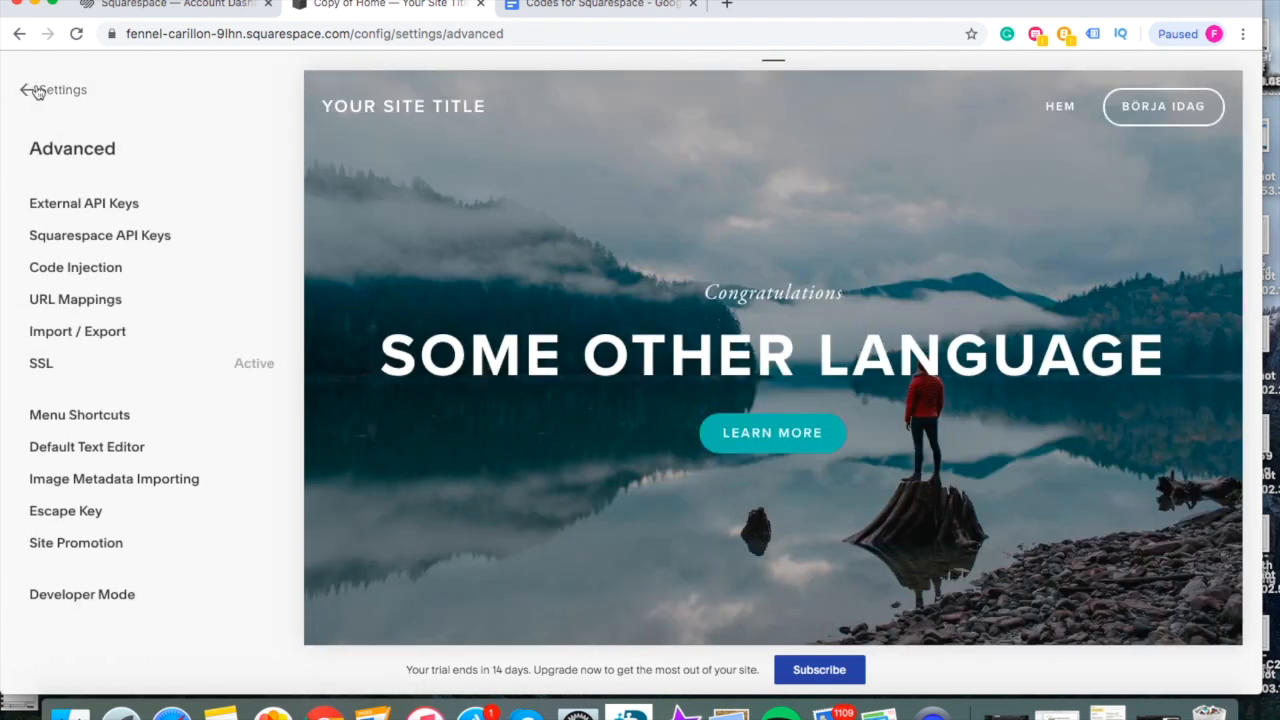
{"action": "left_click", "coordinate": [36, 91]}
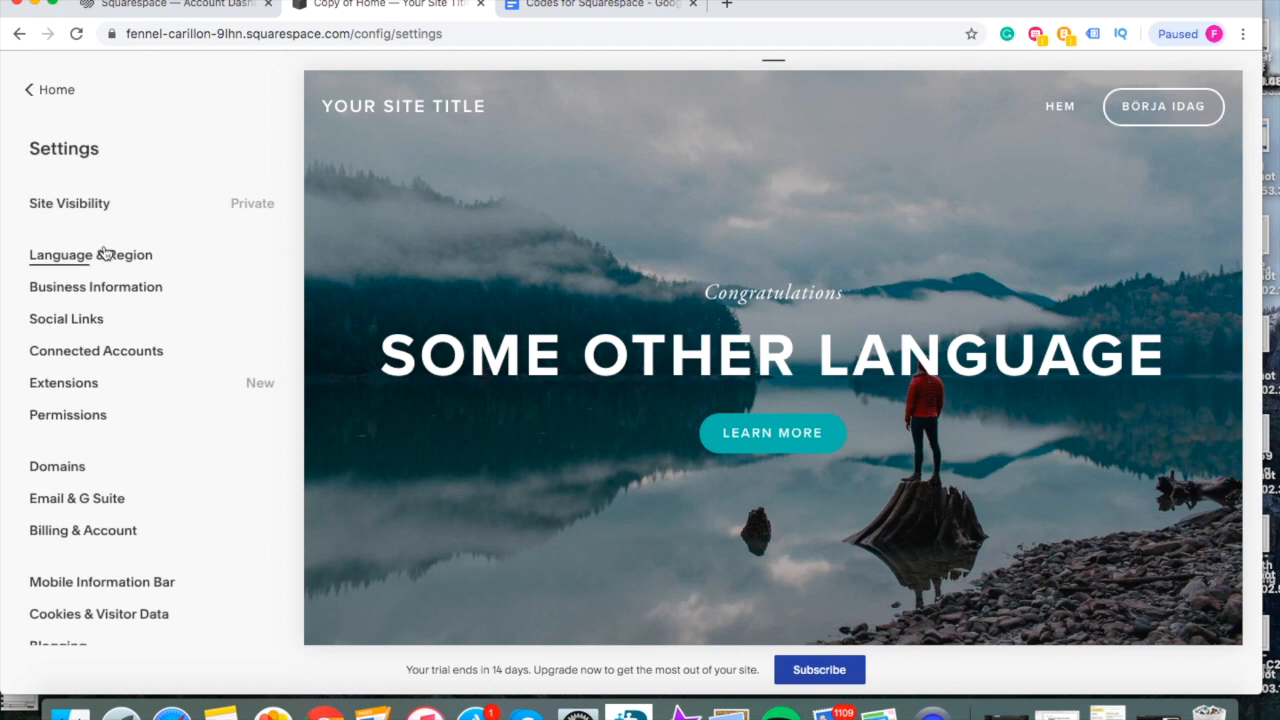
{"action": "left_click", "coordinate": [46, 92]}
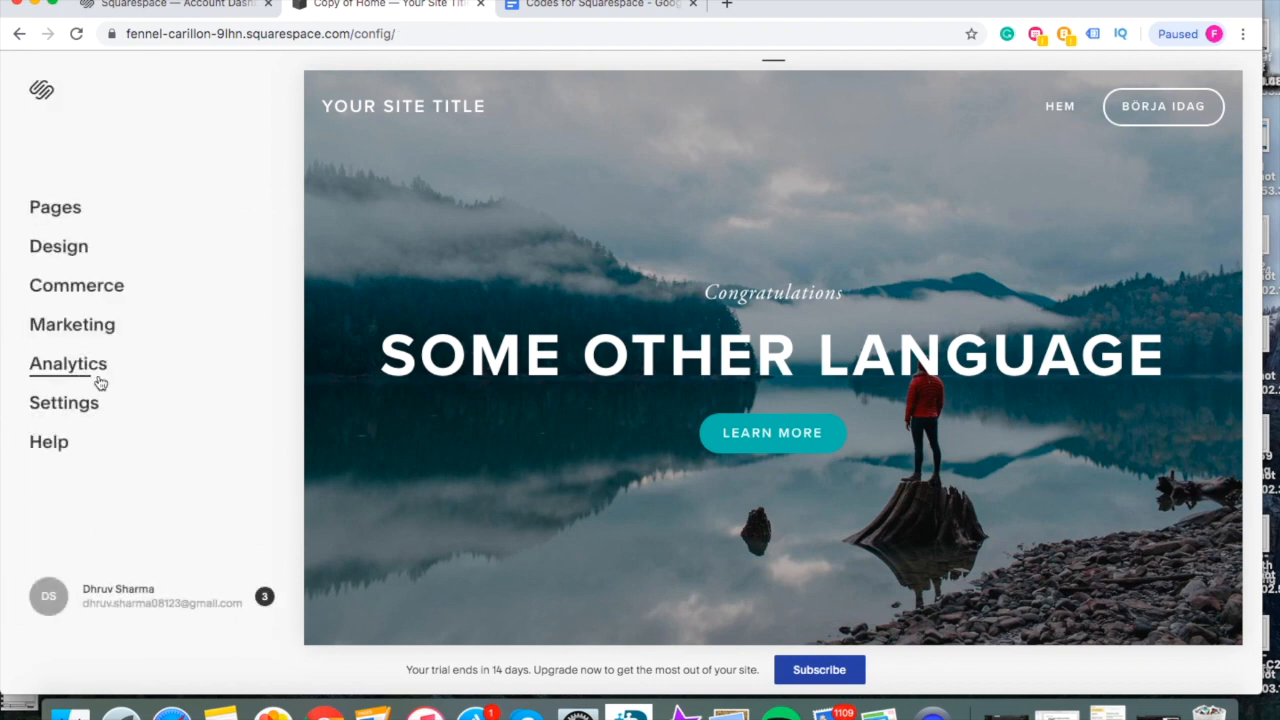
{"action": "left_click", "coordinate": [50, 212]}
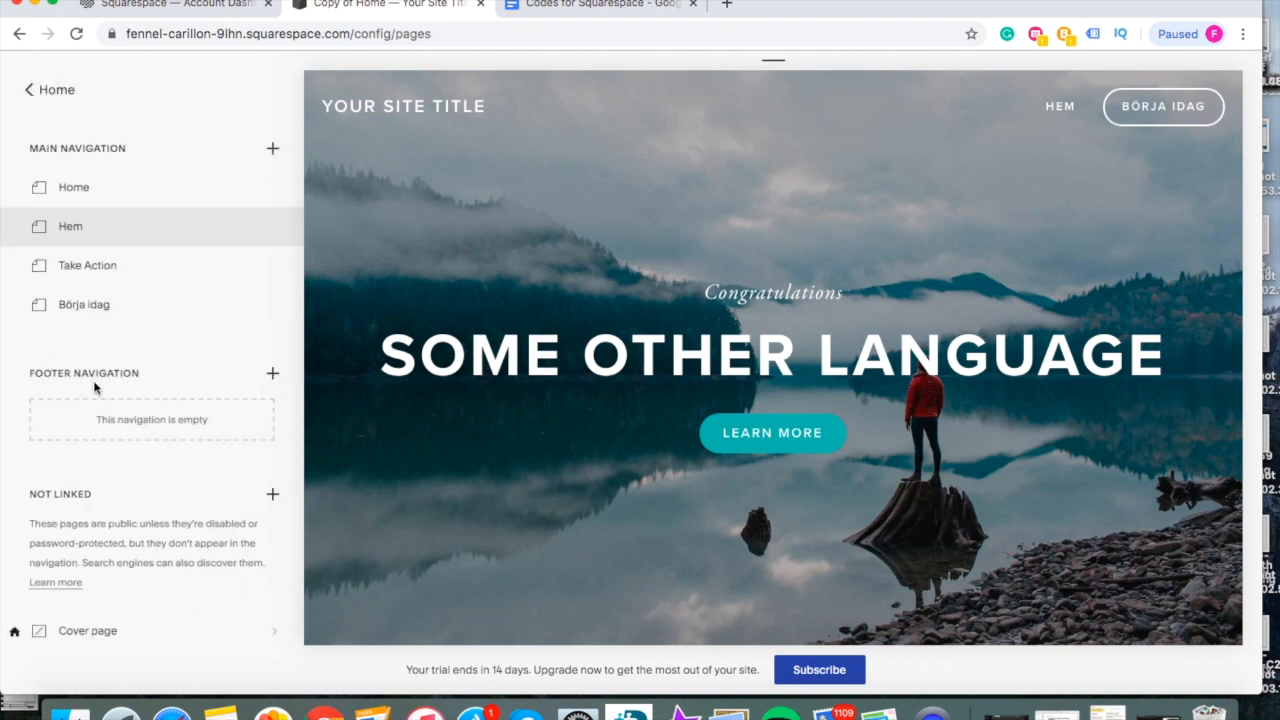
{"action": "scroll", "coordinate": [98, 390], "scroll_direction": "down", "scroll_amount": 2}
{"action": "left_click", "coordinate": [88, 546]}
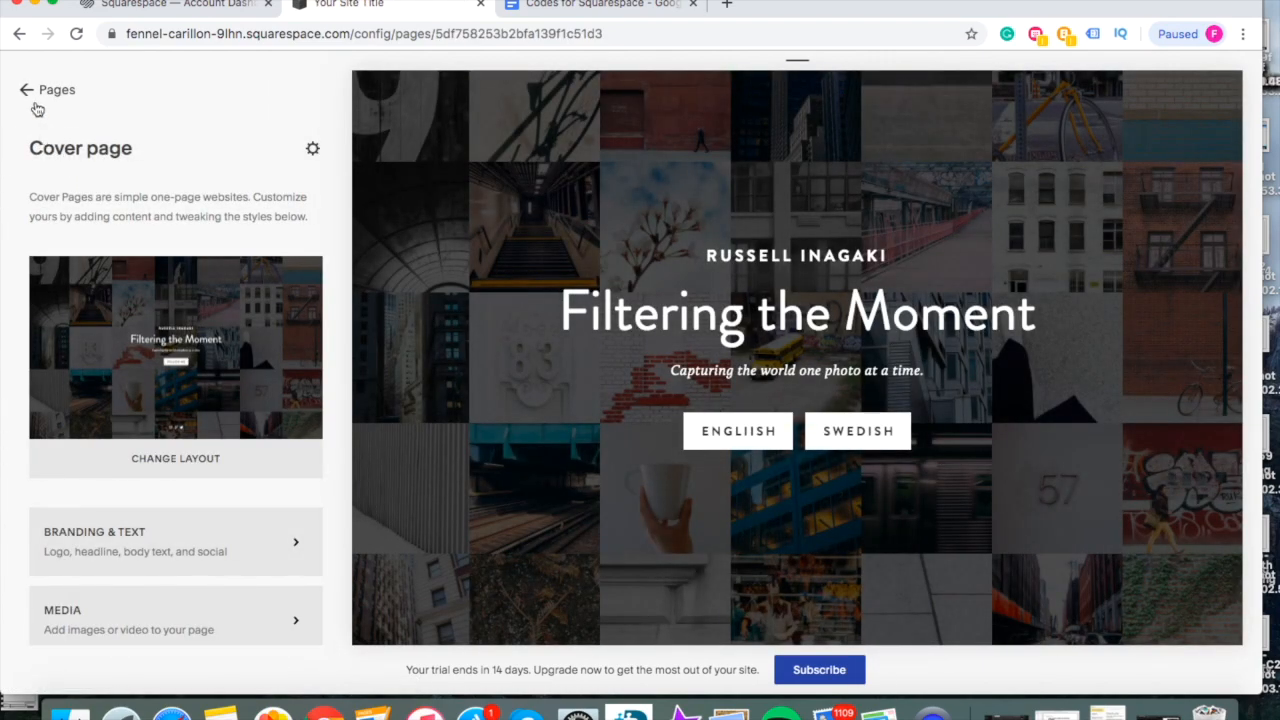
Step: Return to the page list and test the cover page's Engliish and Swedish buttons, going back to the cover page in between
{"action": "left_click", "coordinate": [38, 108]}
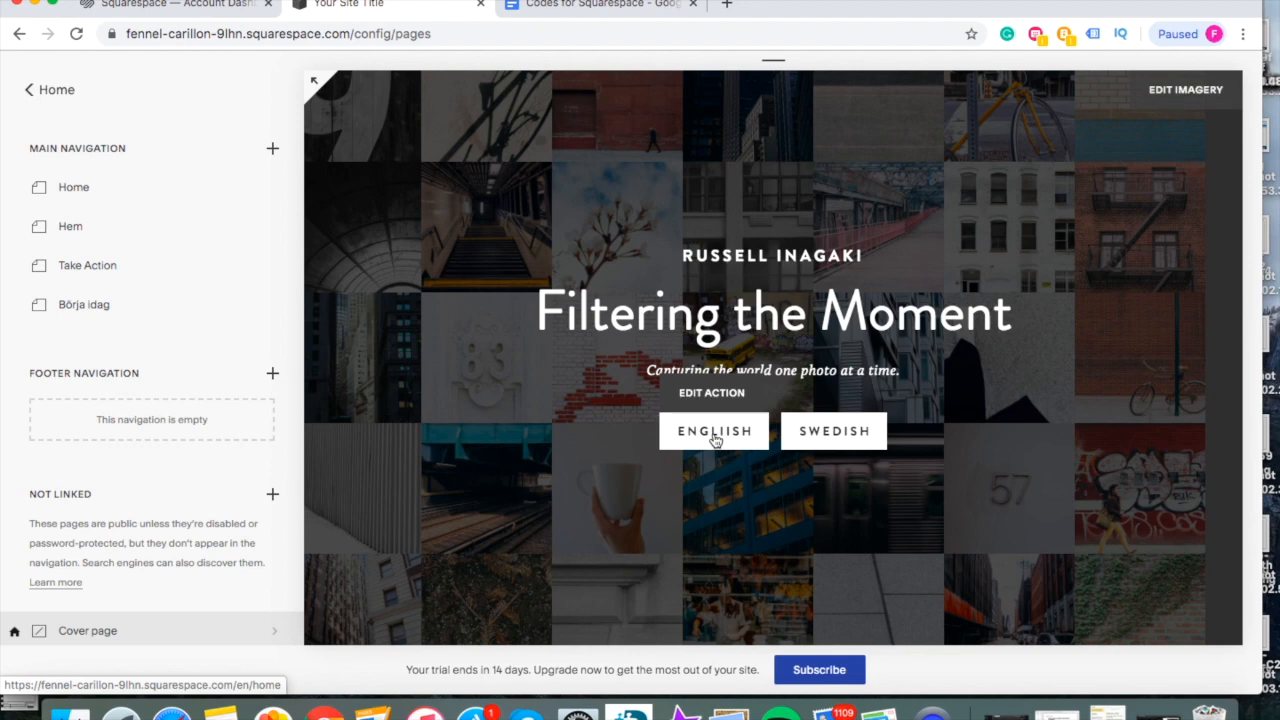
{"action": "left_click", "coordinate": [715, 437]}
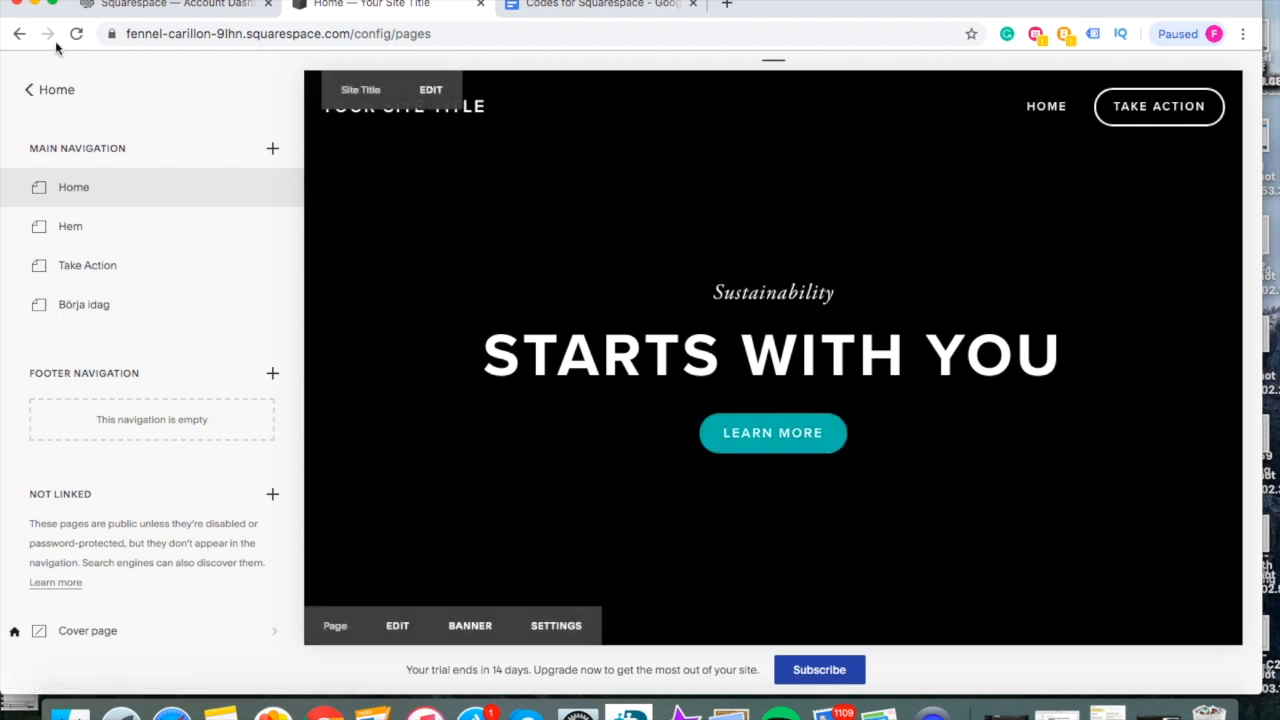
{"action": "left_click", "coordinate": [20, 36]}
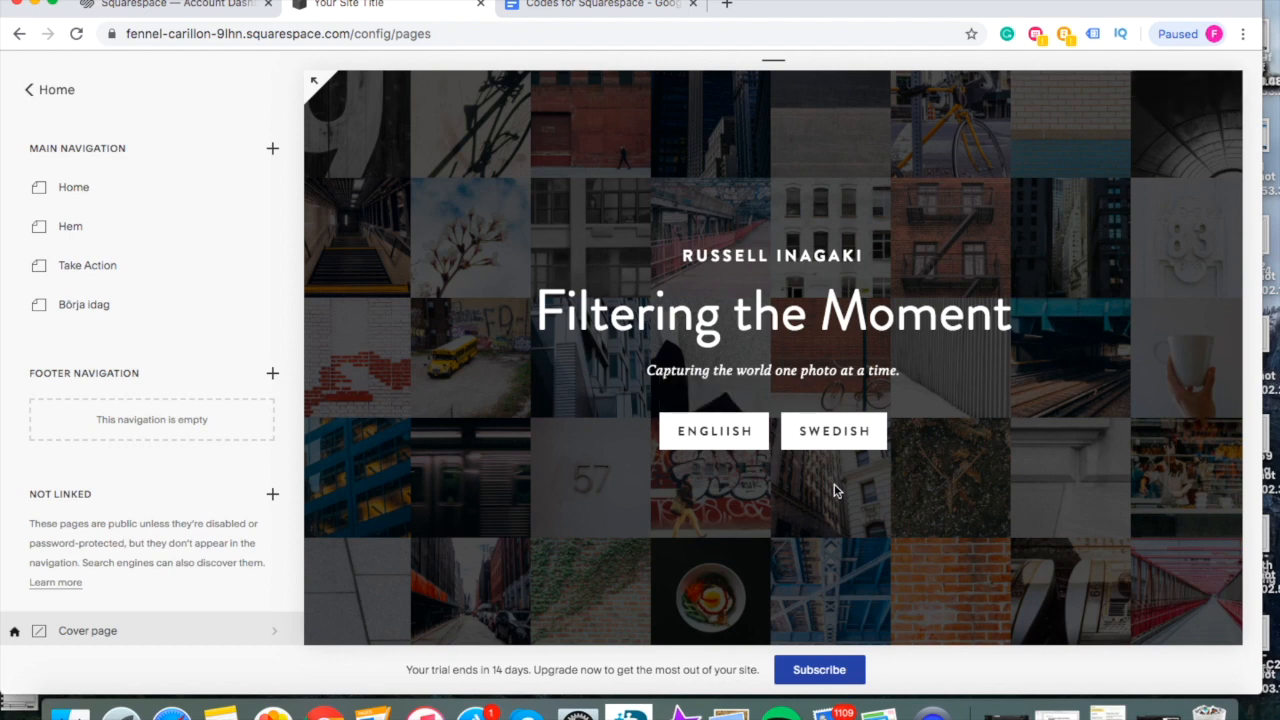
{"action": "left_click", "coordinate": [815, 432]}
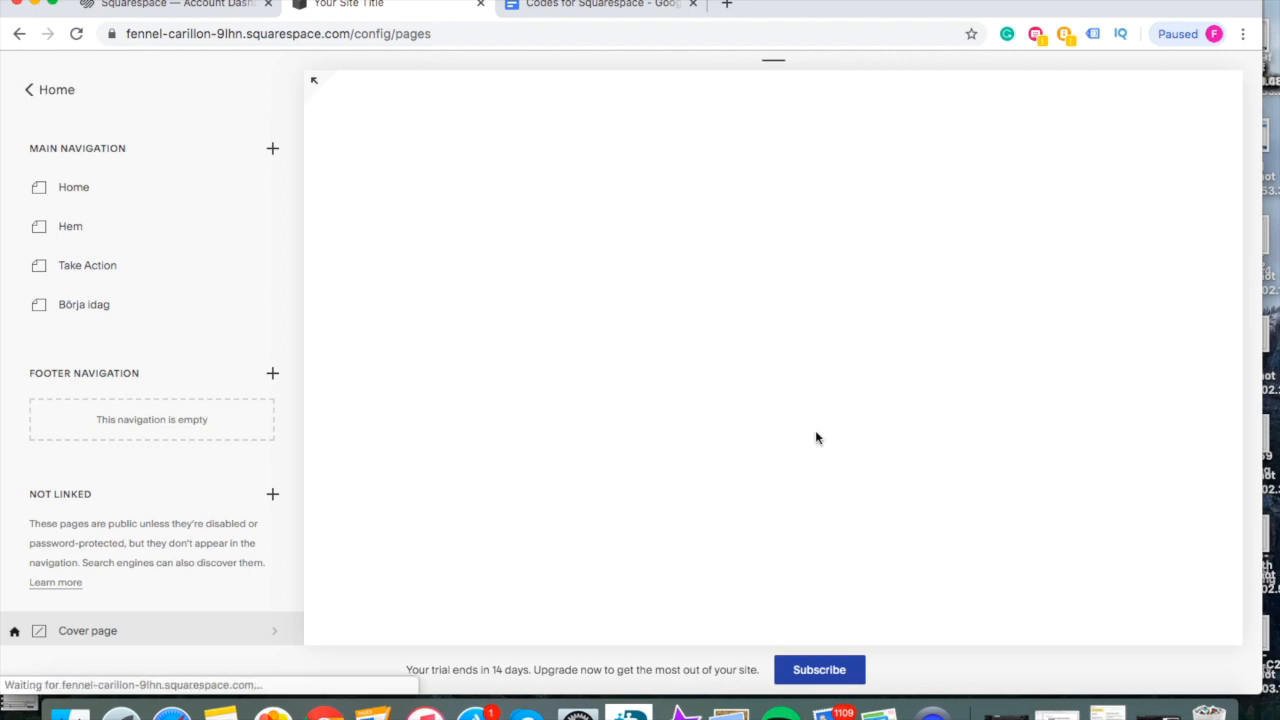